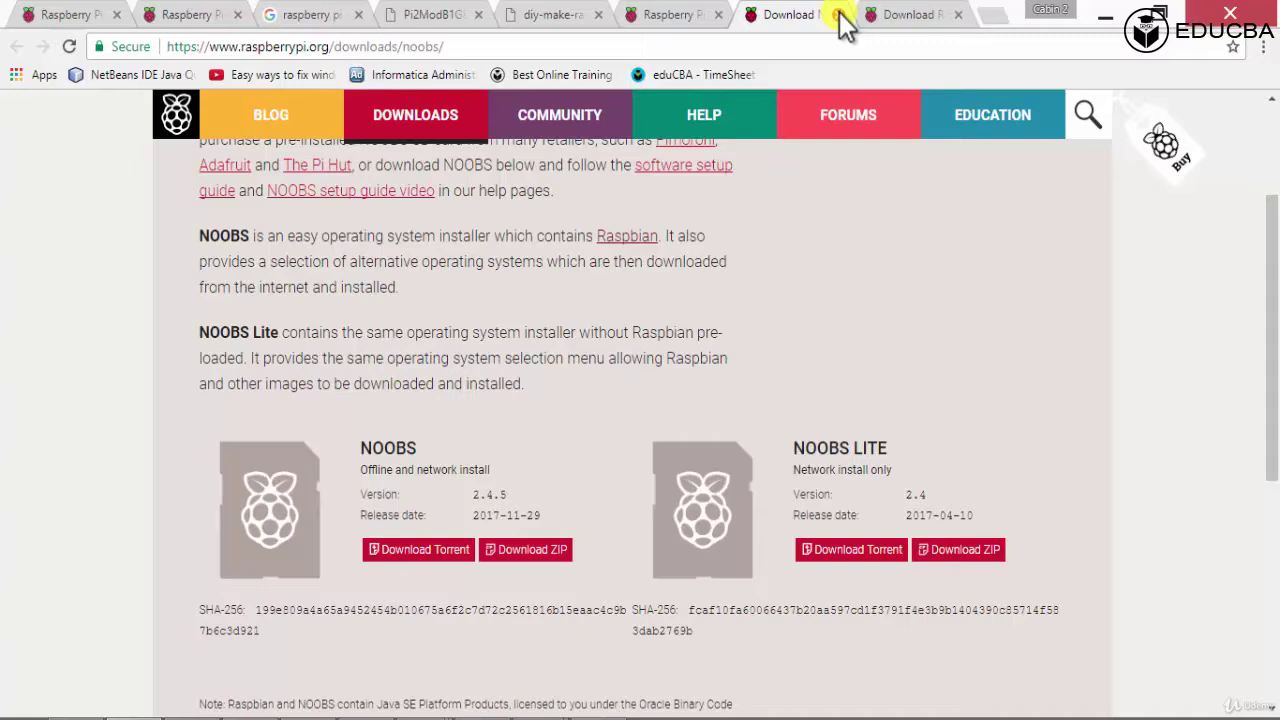
- Switch between the NOOBS and Raspbian download tabs, pointing out the NOOBS heading, and end on Raspbian
click(884, 20)
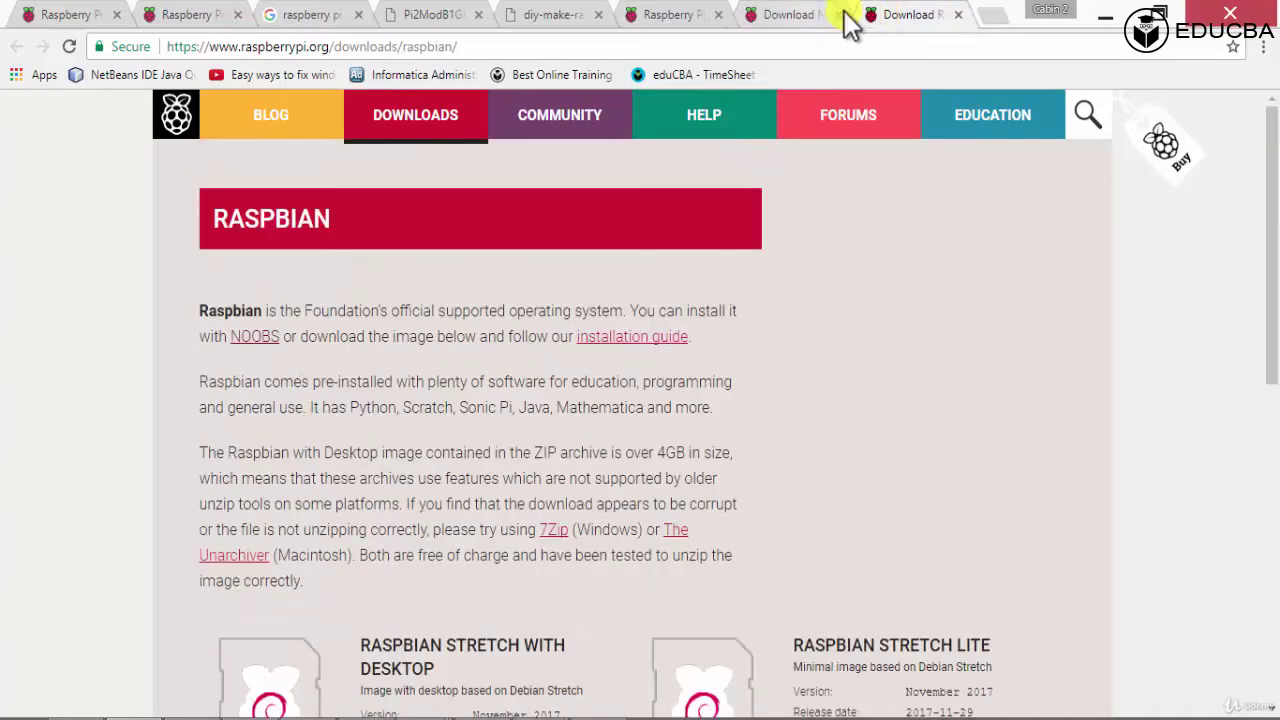
click(846, 22)
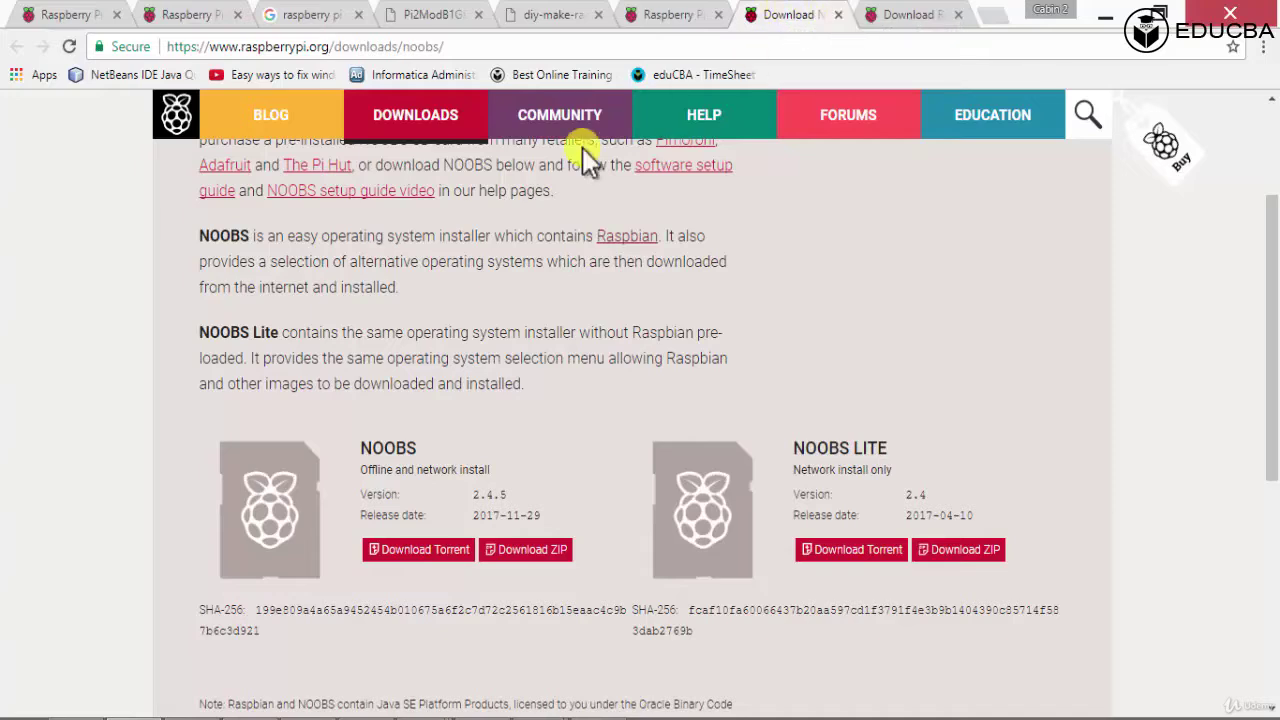
double_click(390, 447)
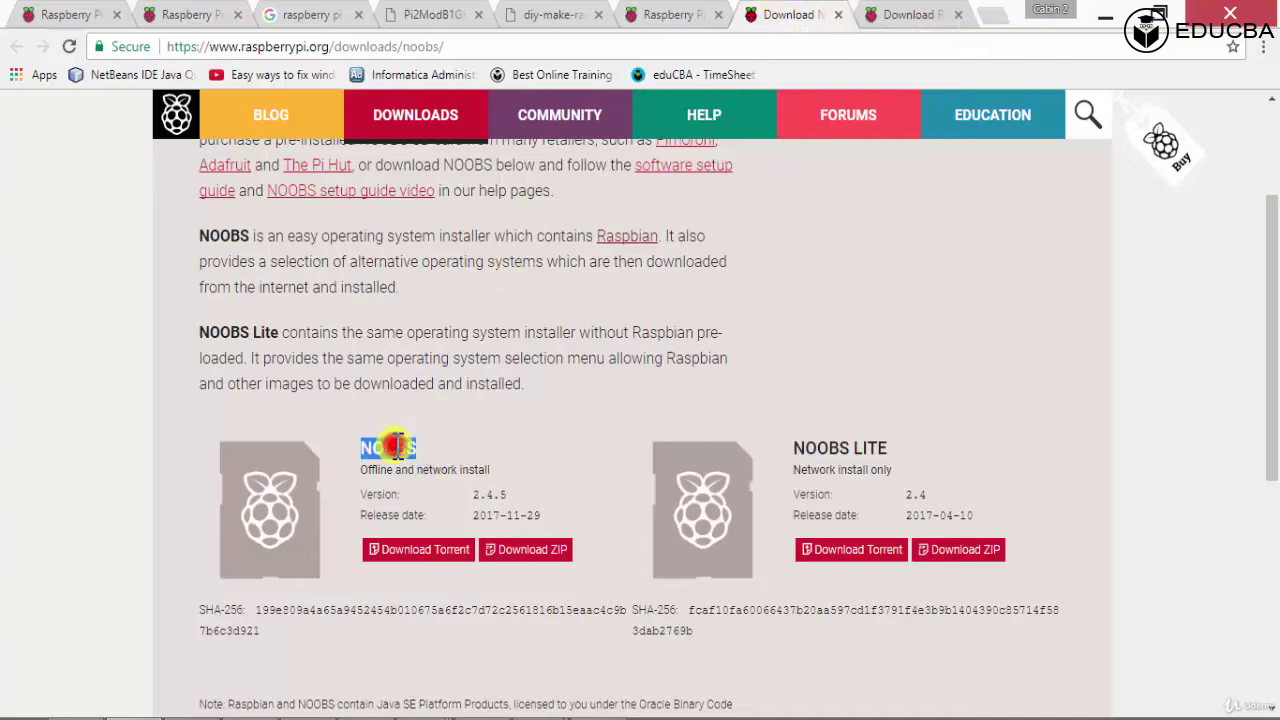
click(520, 358)
click(880, 14)
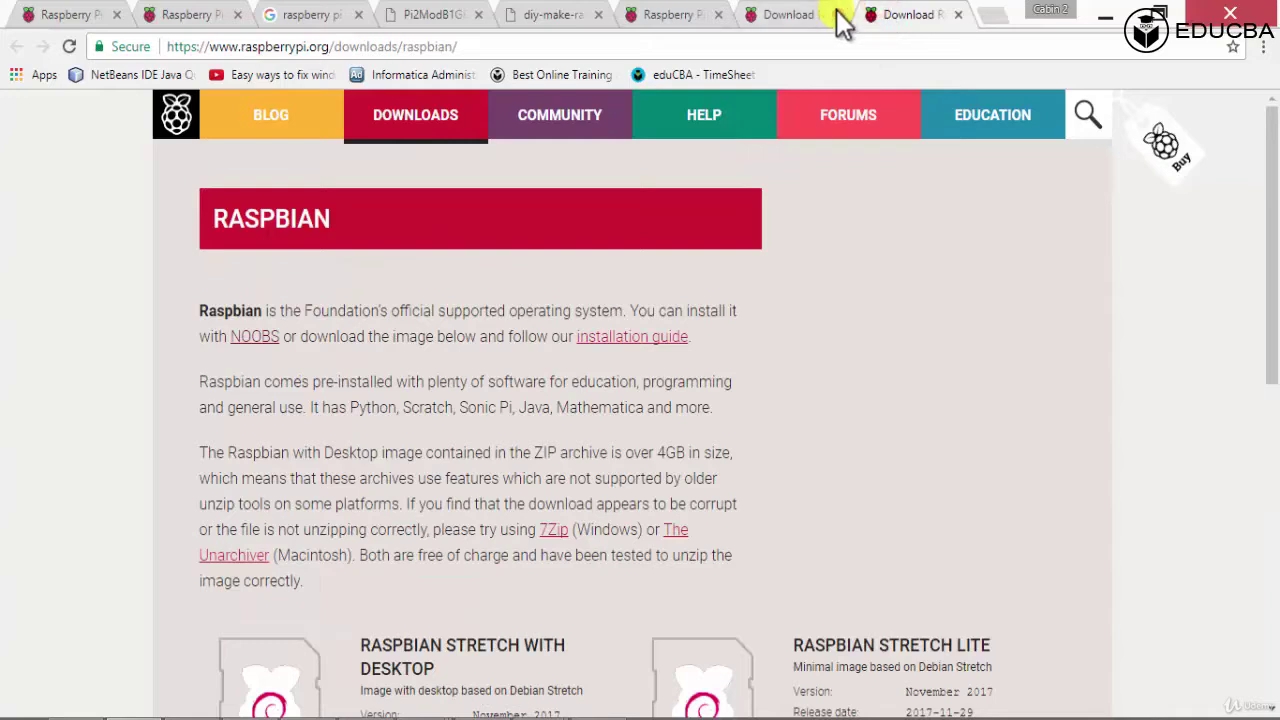
- Close the NOOBS downloads tab and highlight the Raspbian Stretch with Desktop heading
click(838, 15)
scroll(454, 622, down, 3)
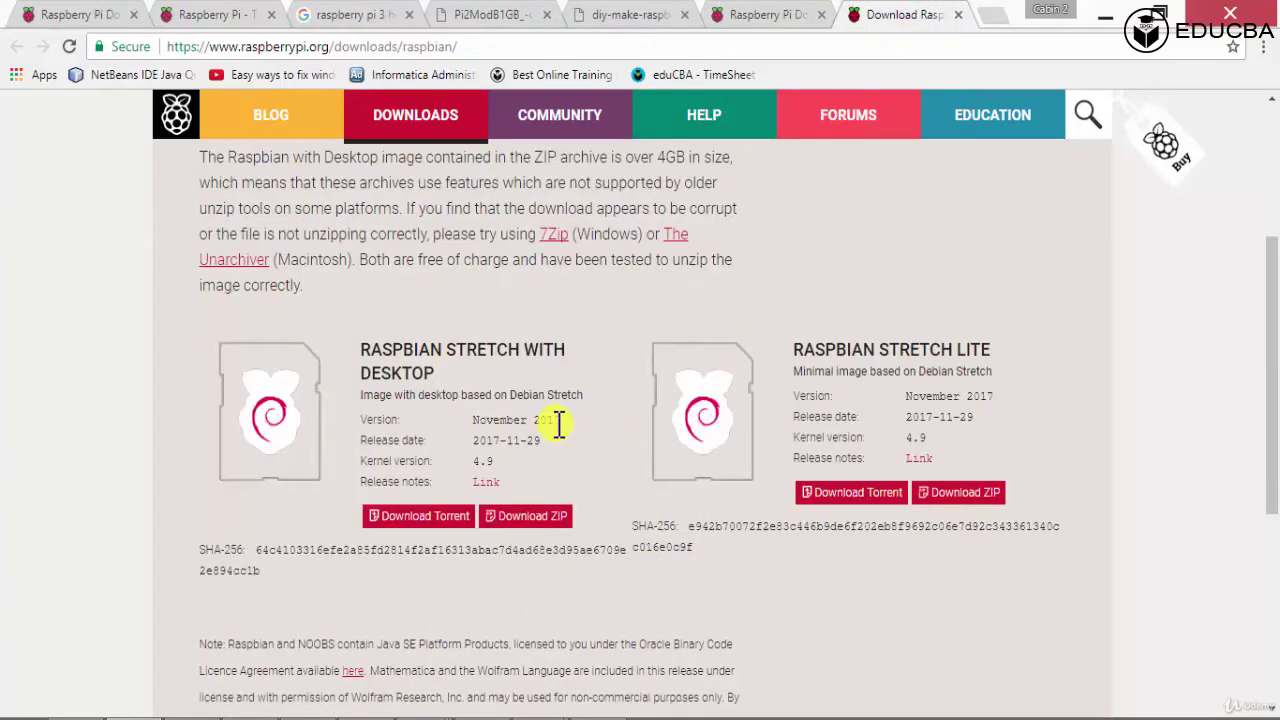
drag(378, 339, 437, 372)
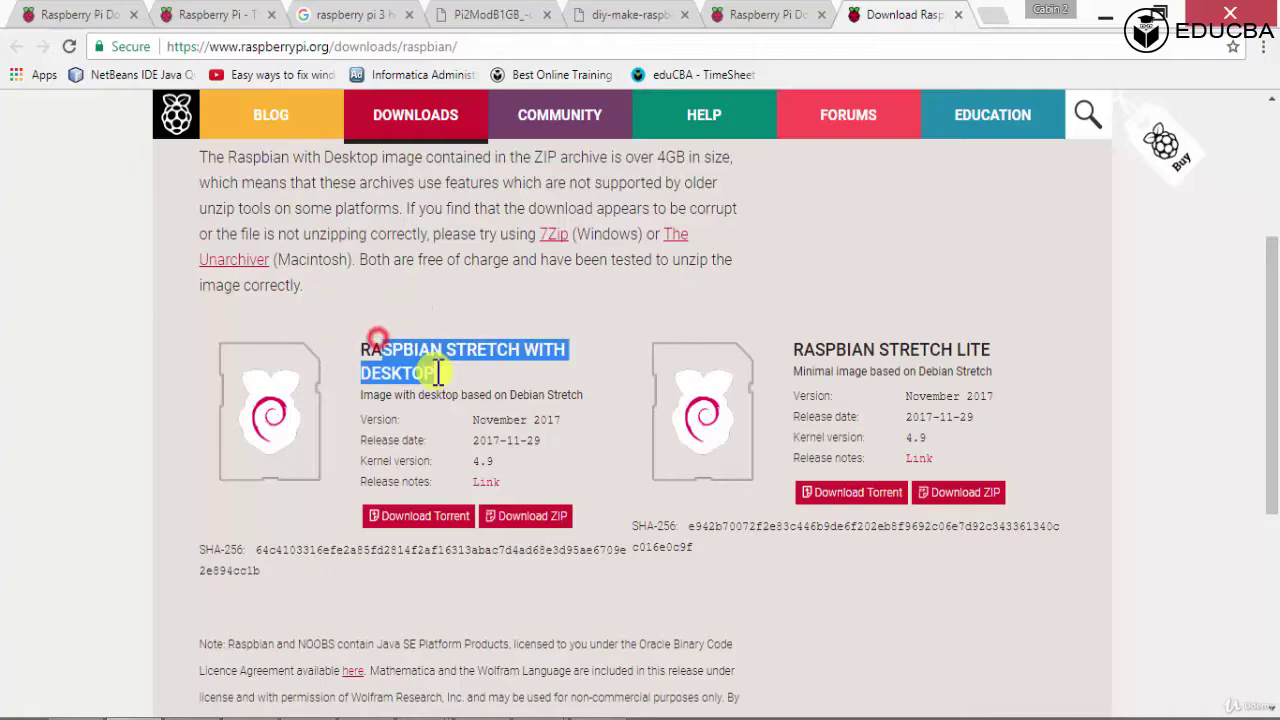
click(445, 368)
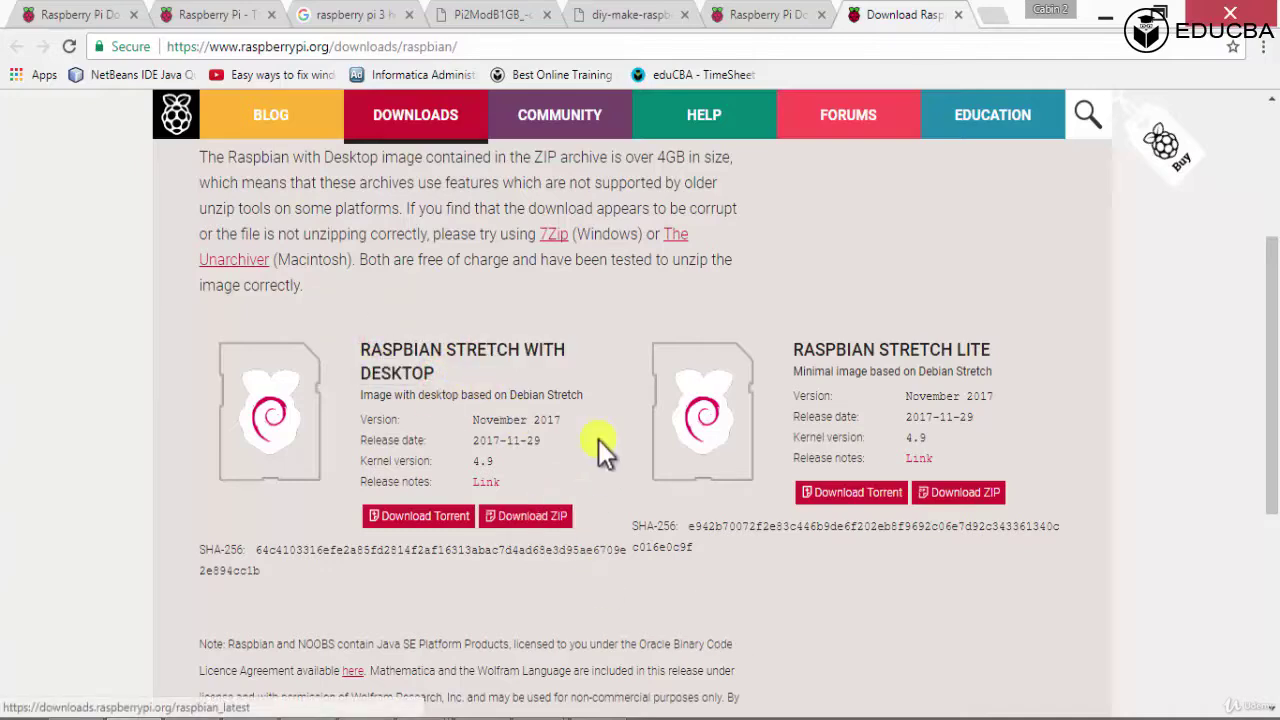
- Compare the Desktop and Lite cards by highlighting STRETCH in each heading and the full Desktop heading
scroll(493, 559, up, 1)
scroll(493, 559, up, 3)
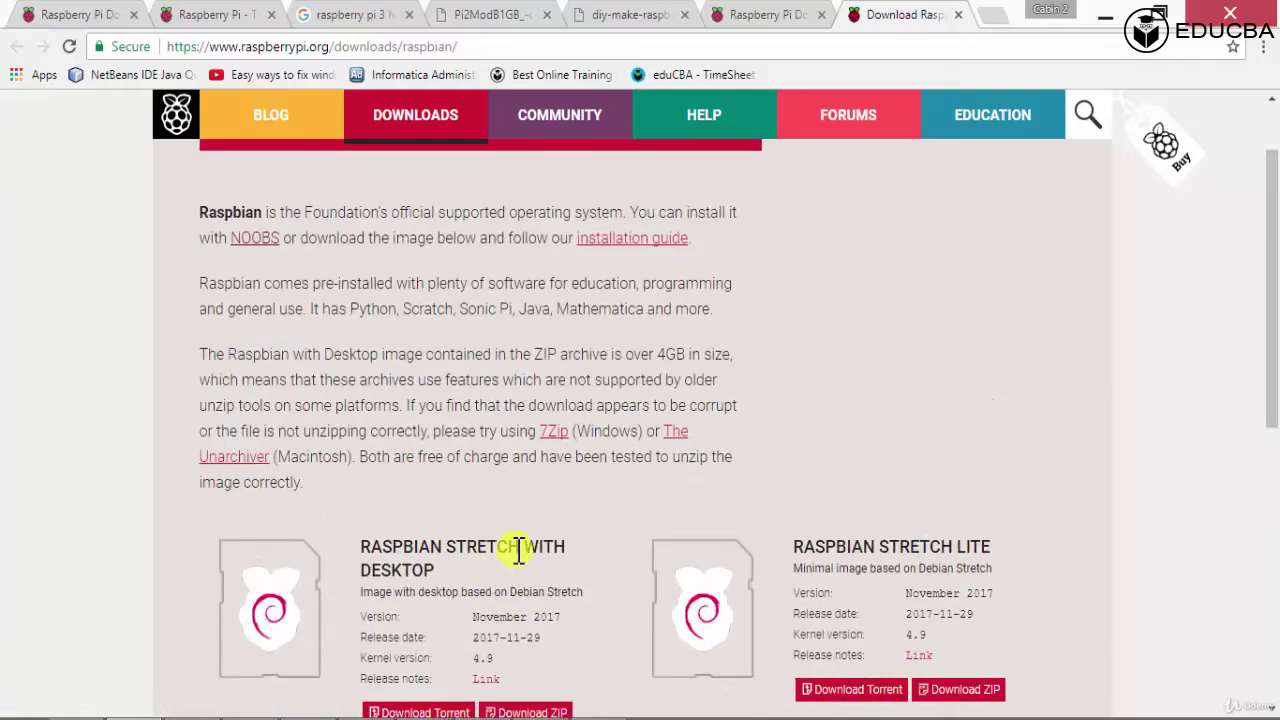
scroll(518, 550, down, 3)
drag(927, 350, 980, 357)
click(978, 357)
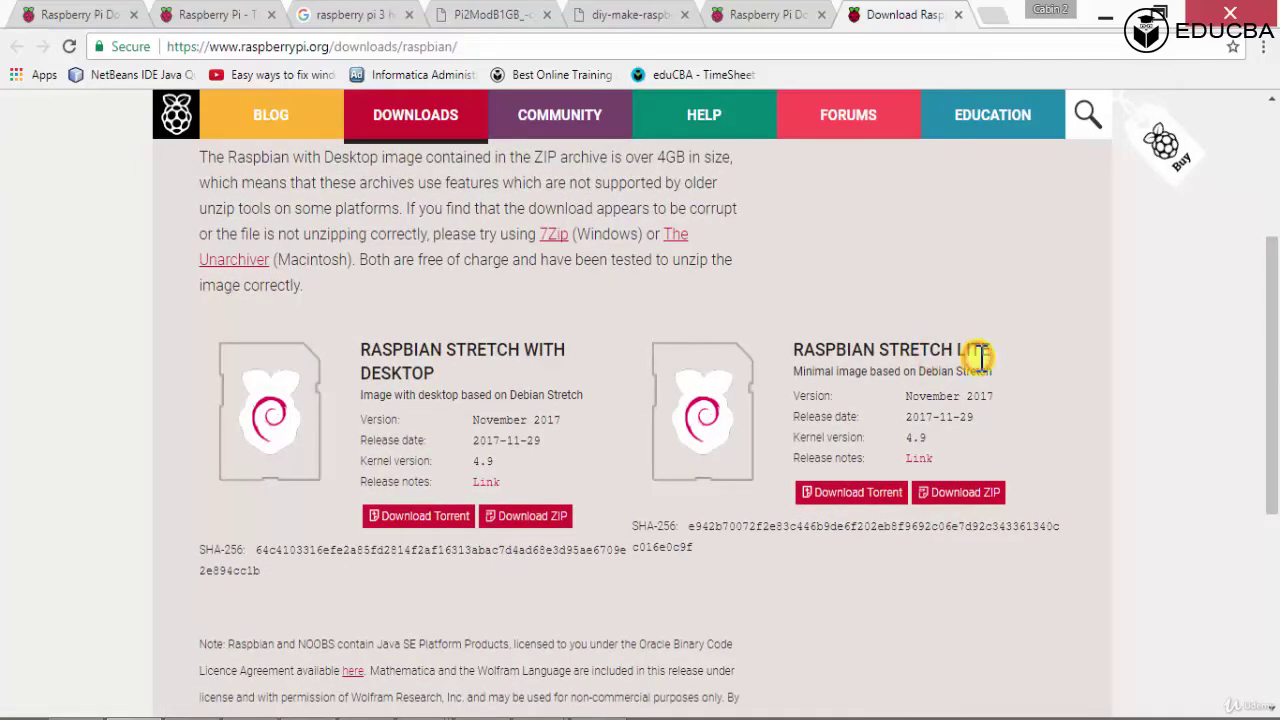
double_click(491, 345)
click(930, 349)
double_click(930, 349)
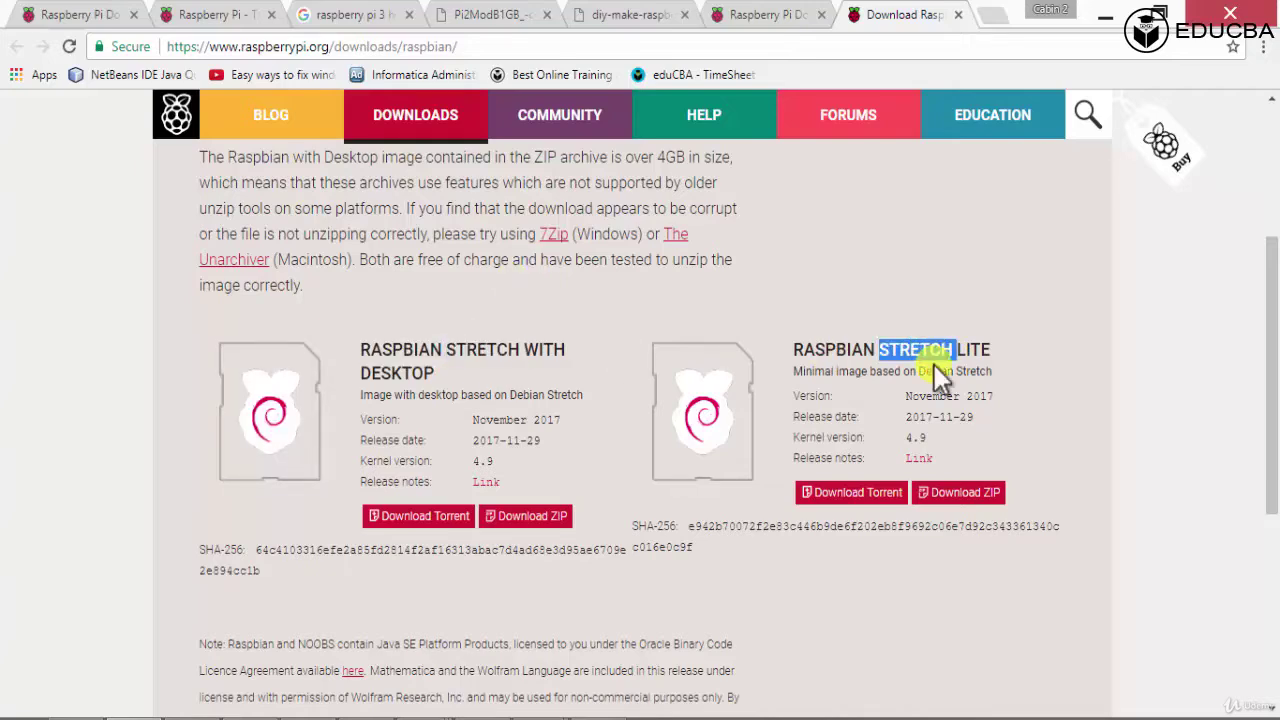
triple_click(543, 343)
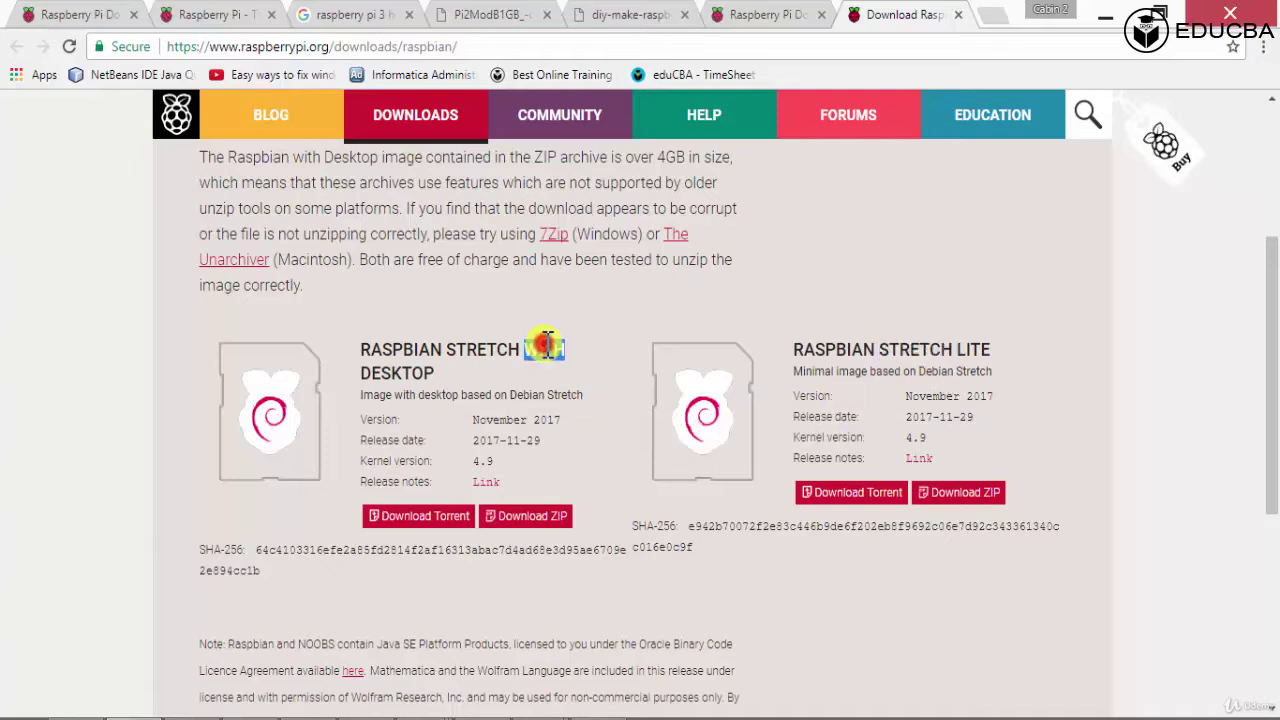
click(571, 396)
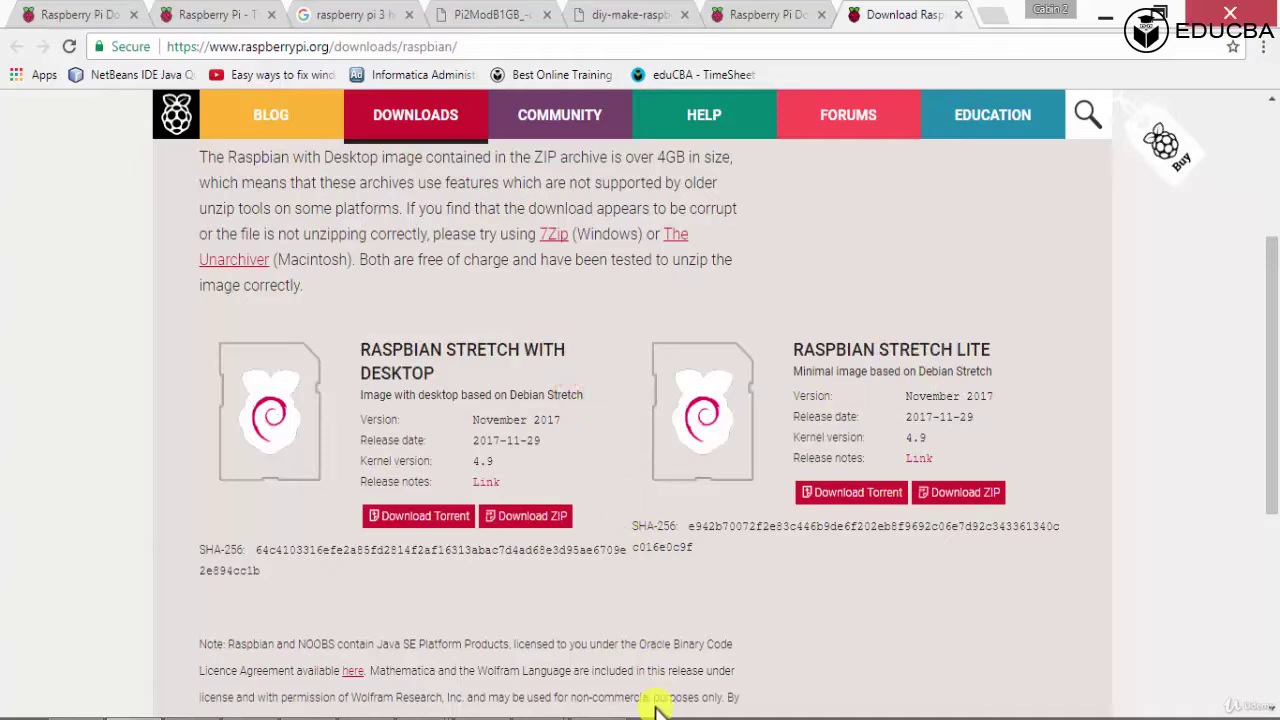
- Highlight the Lite heading, the word 'desktop' in the description, and RASPBIAN in the Desktop heading
scroll(668, 642, up, 3)
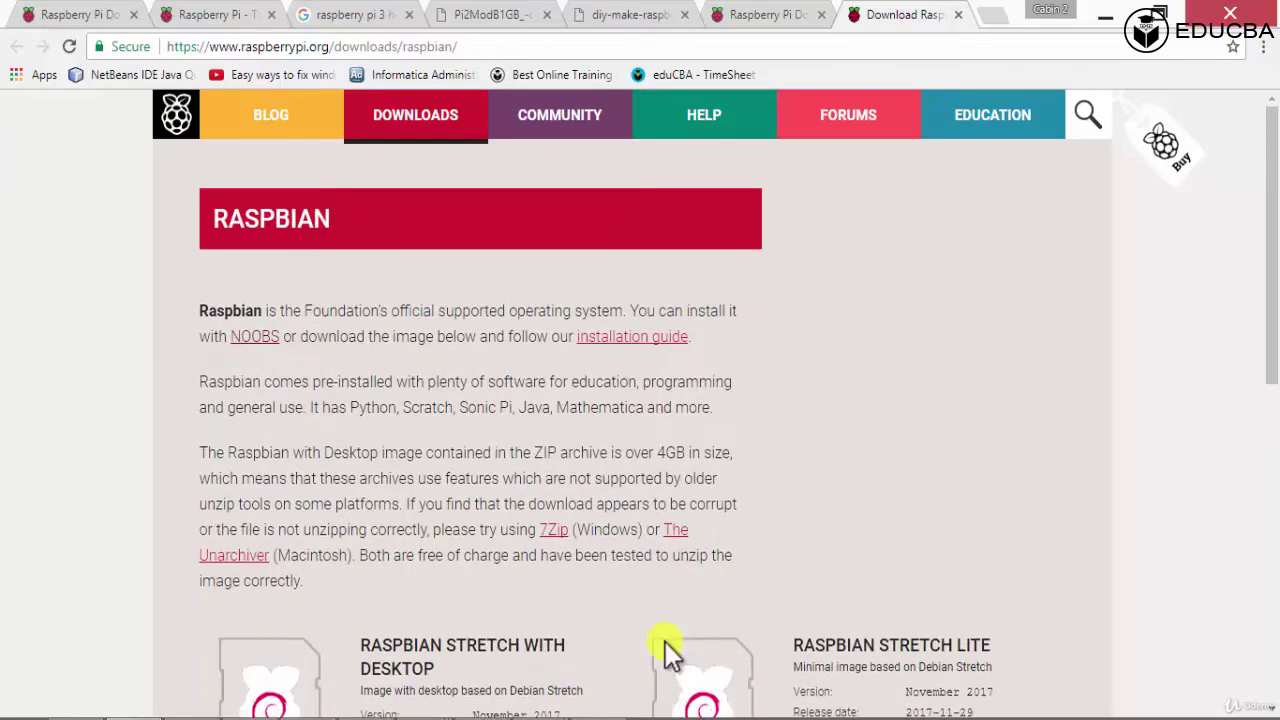
scroll(665, 642, down, 2)
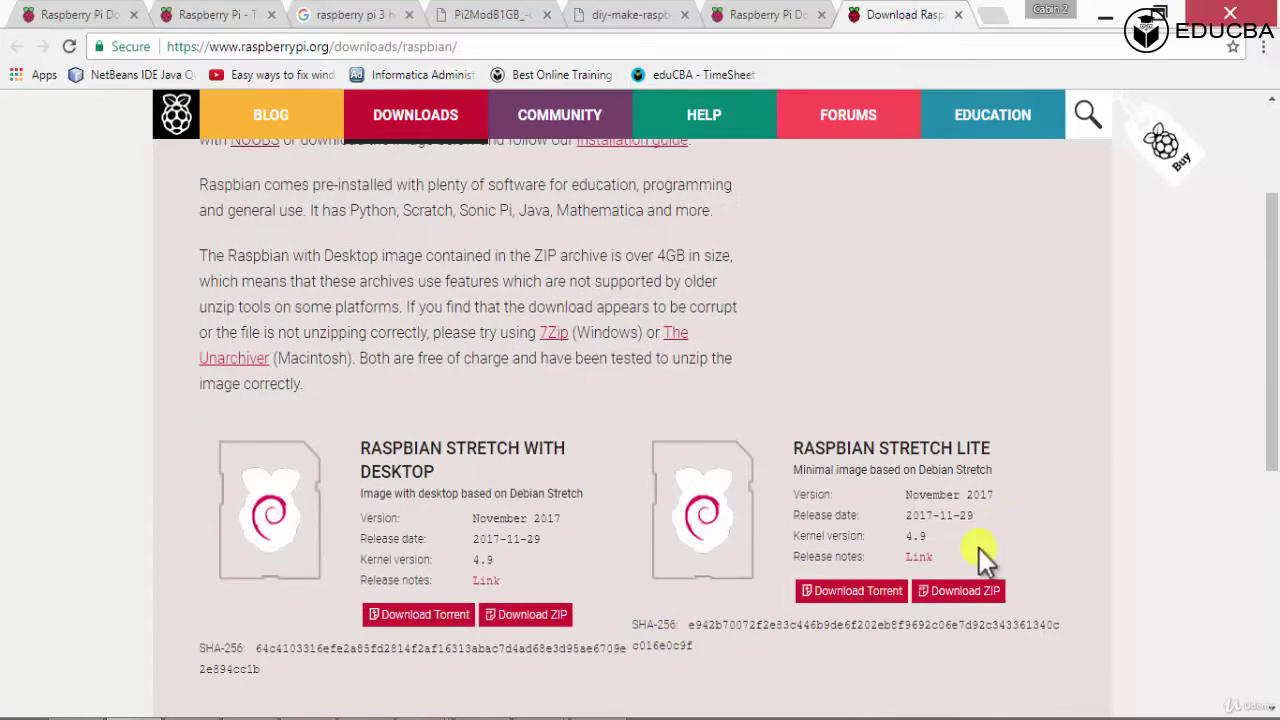
triple_click(942, 460)
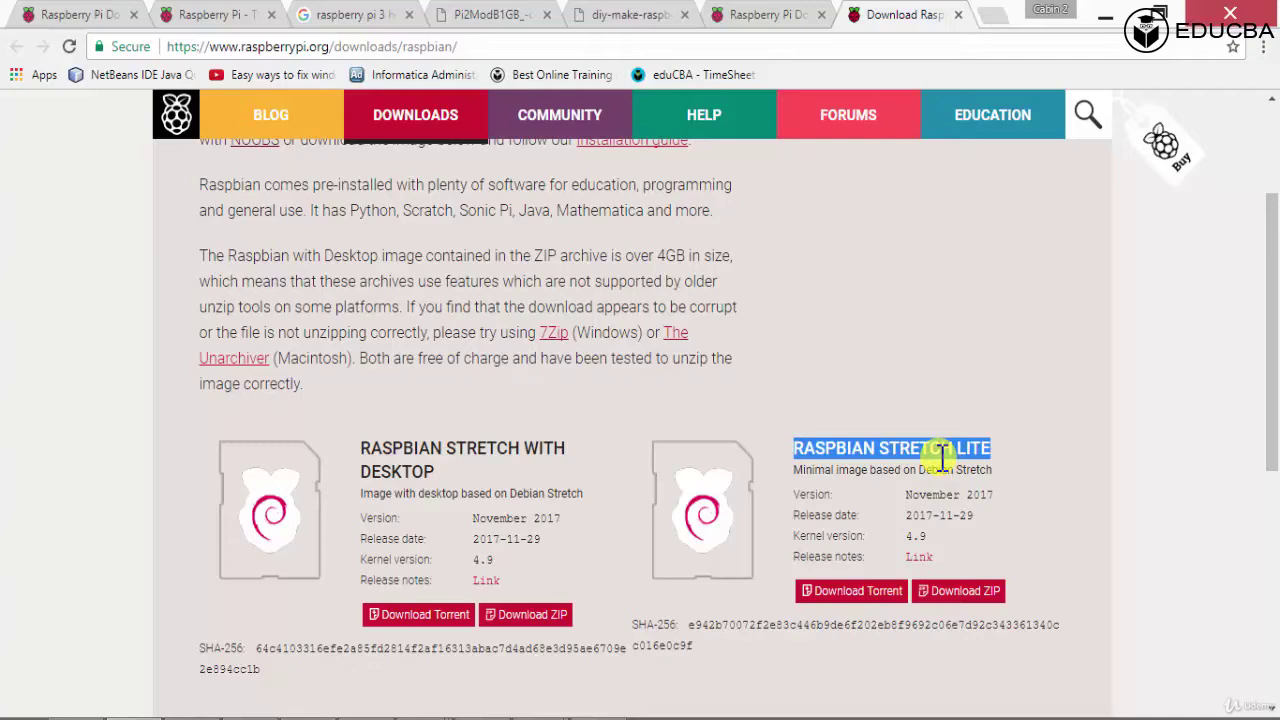
click(810, 468)
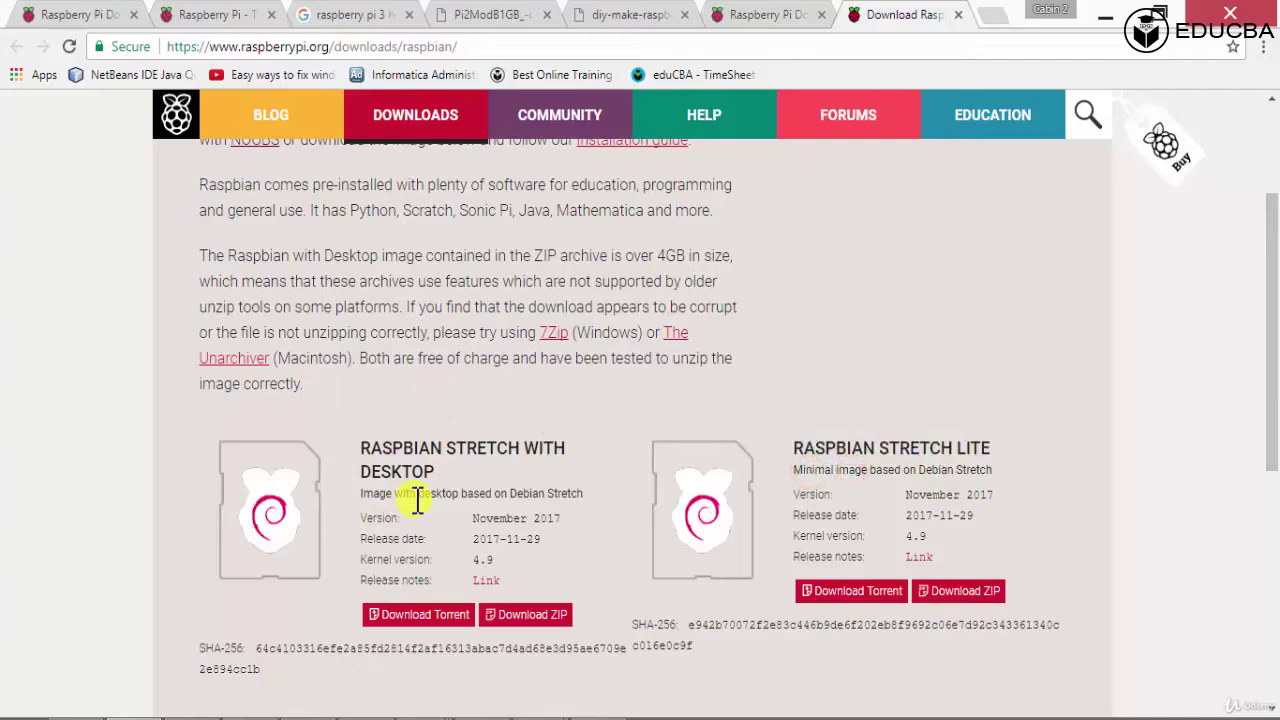
drag(418, 494, 463, 497)
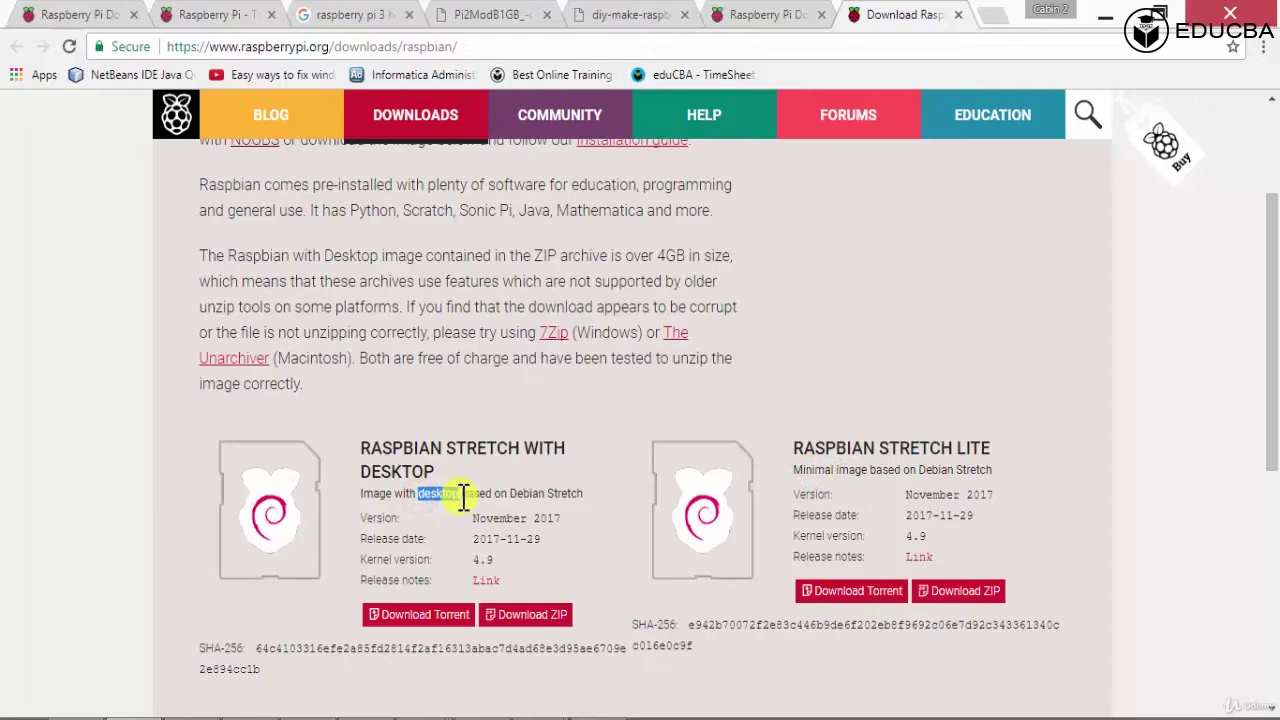
click(835, 455)
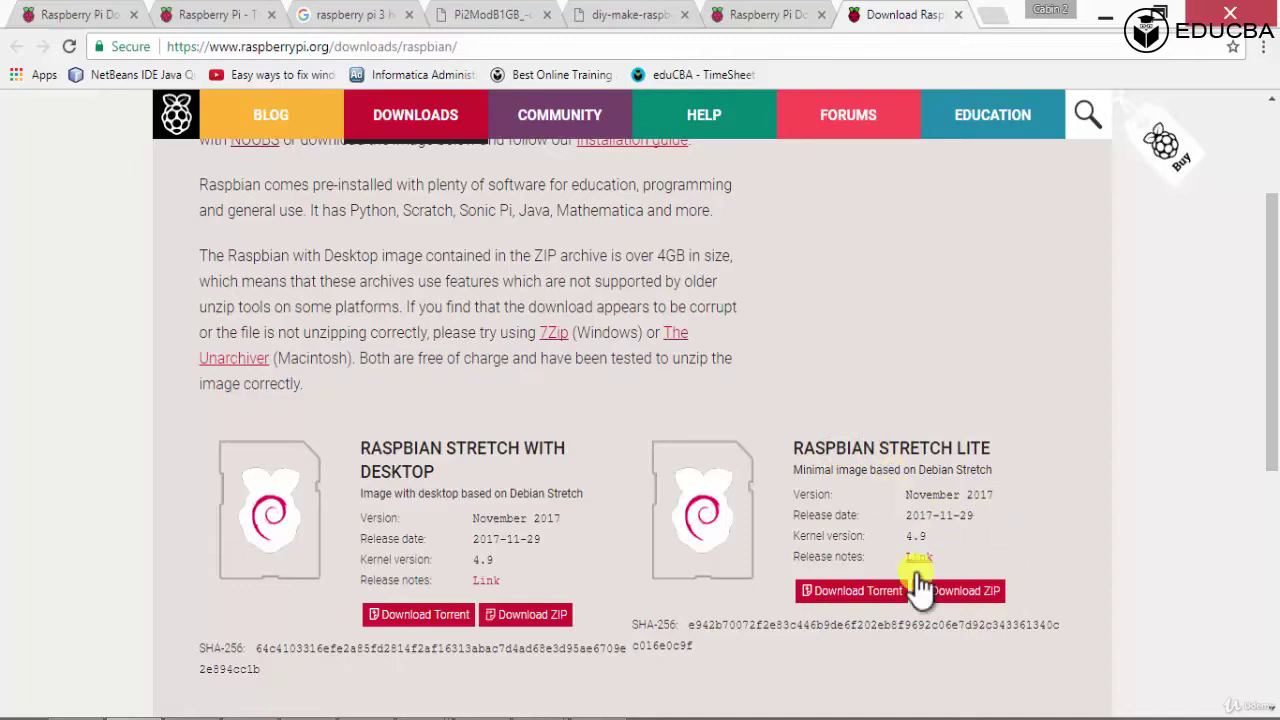
double_click(380, 462)
click(449, 470)
scroll(510, 540, up, 2)
scroll(490, 632, down, 2)
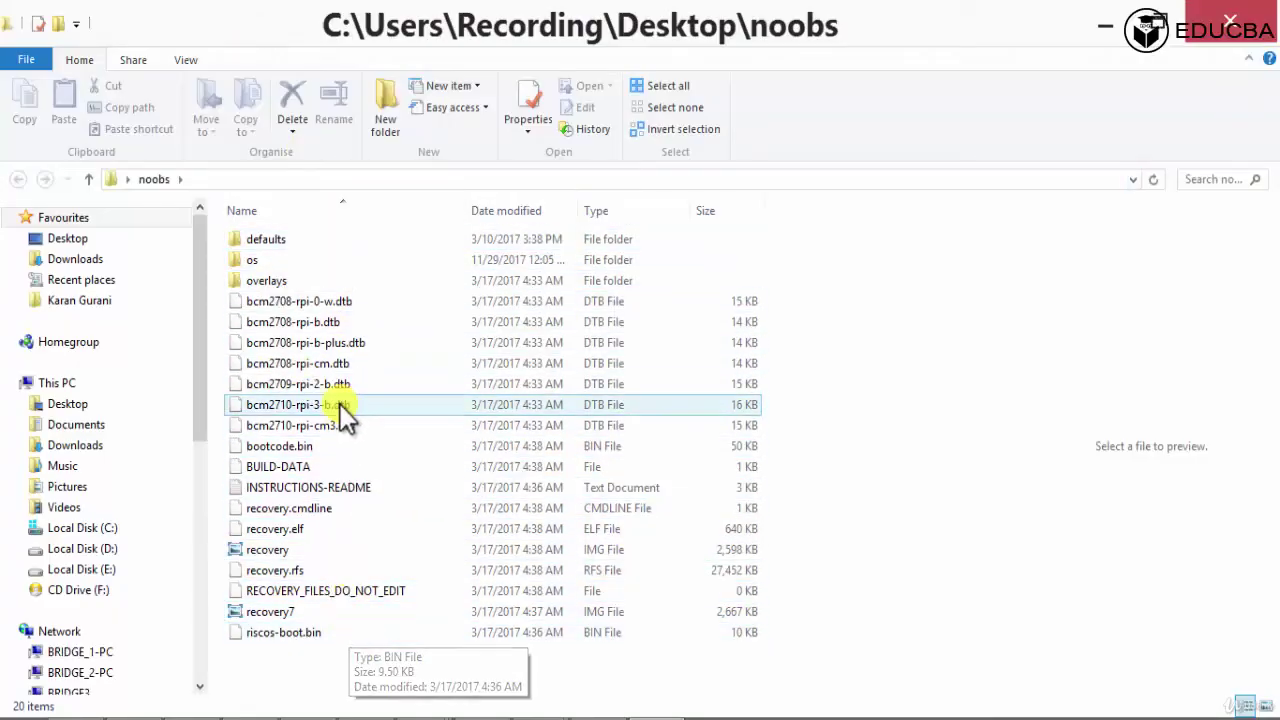
- Browse into noobs\os\Raspbian and back up to the noobs folder
double_click(293, 259)
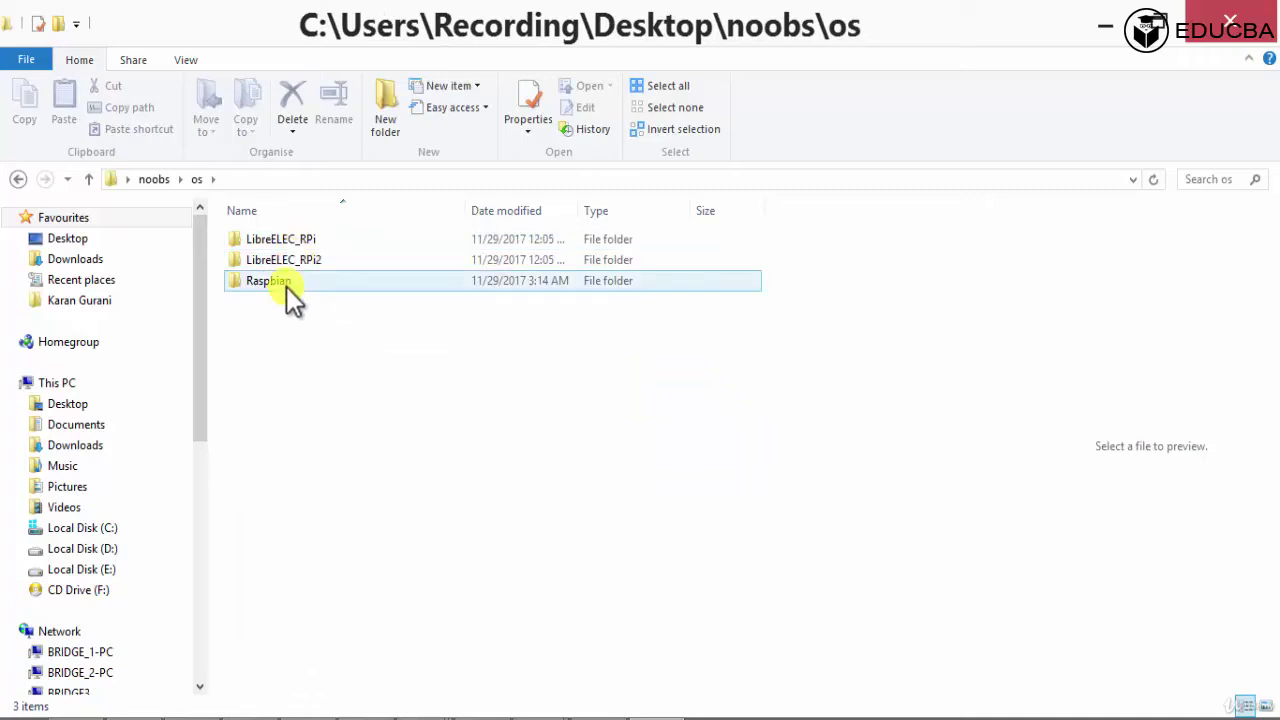
double_click(286, 283)
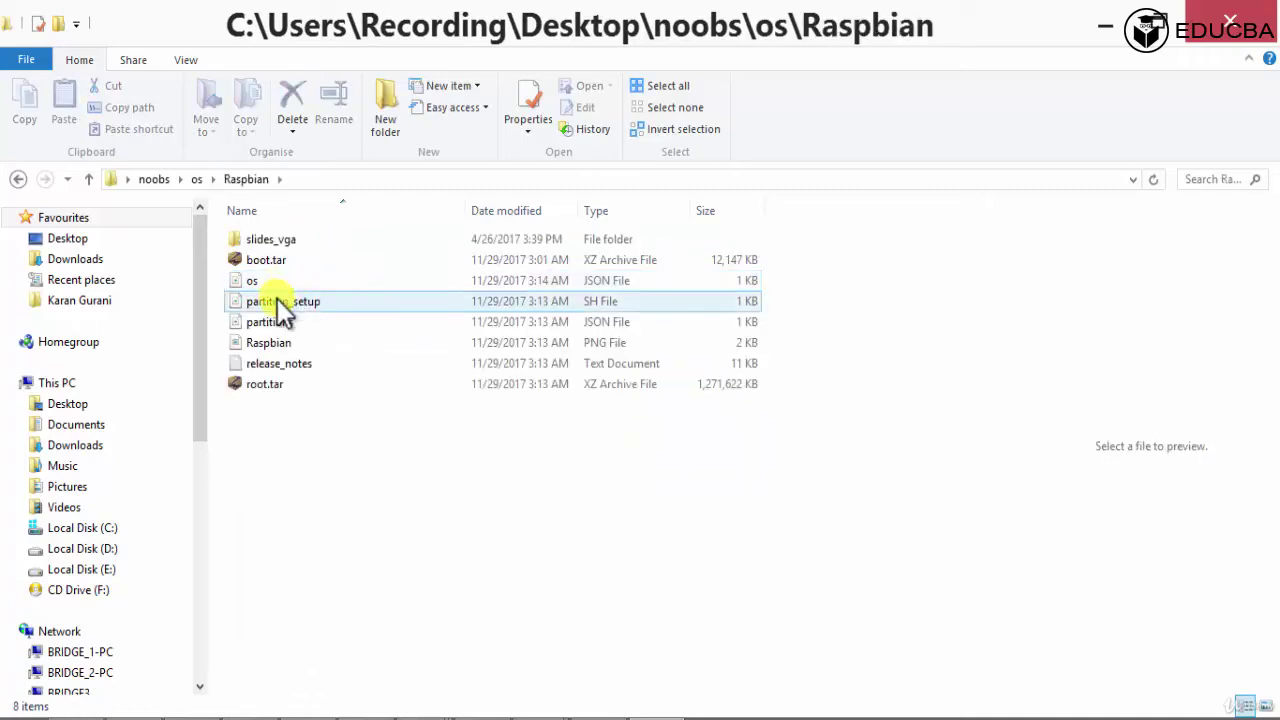
click(193, 179)
click(155, 180)
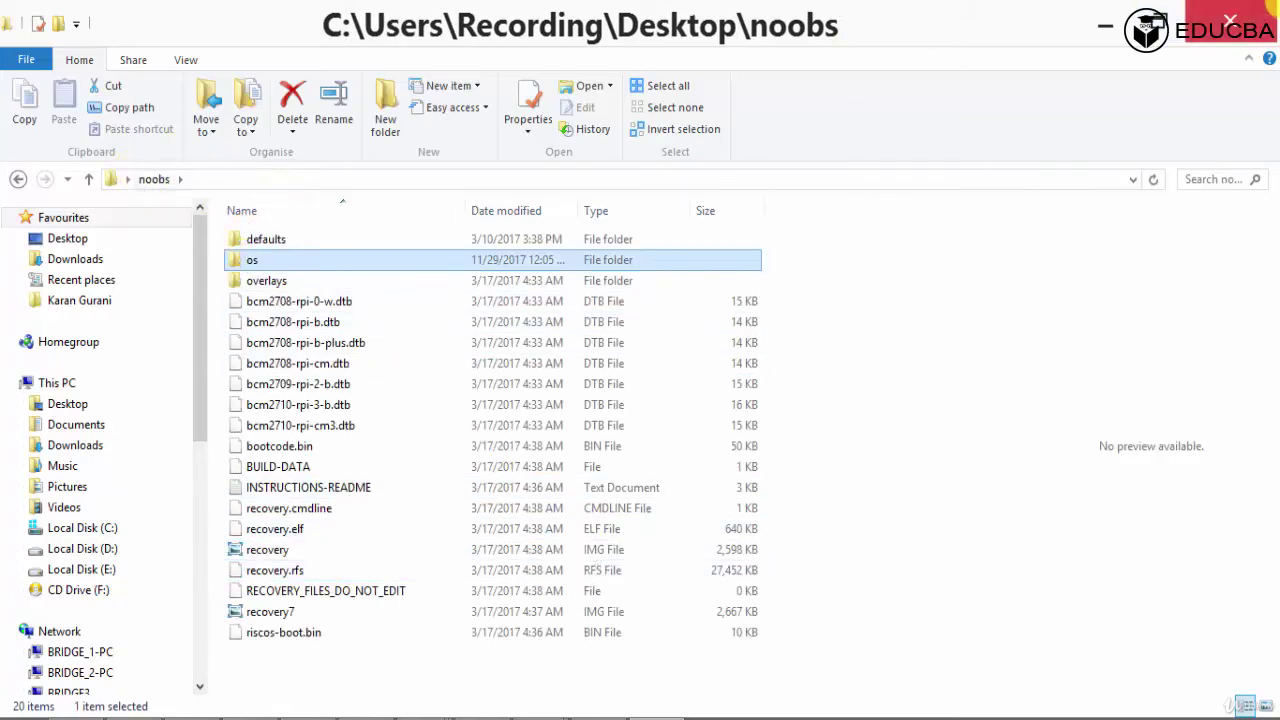
- Close File Explorer and select the noobs folder on the desktop
click(1240, 15)
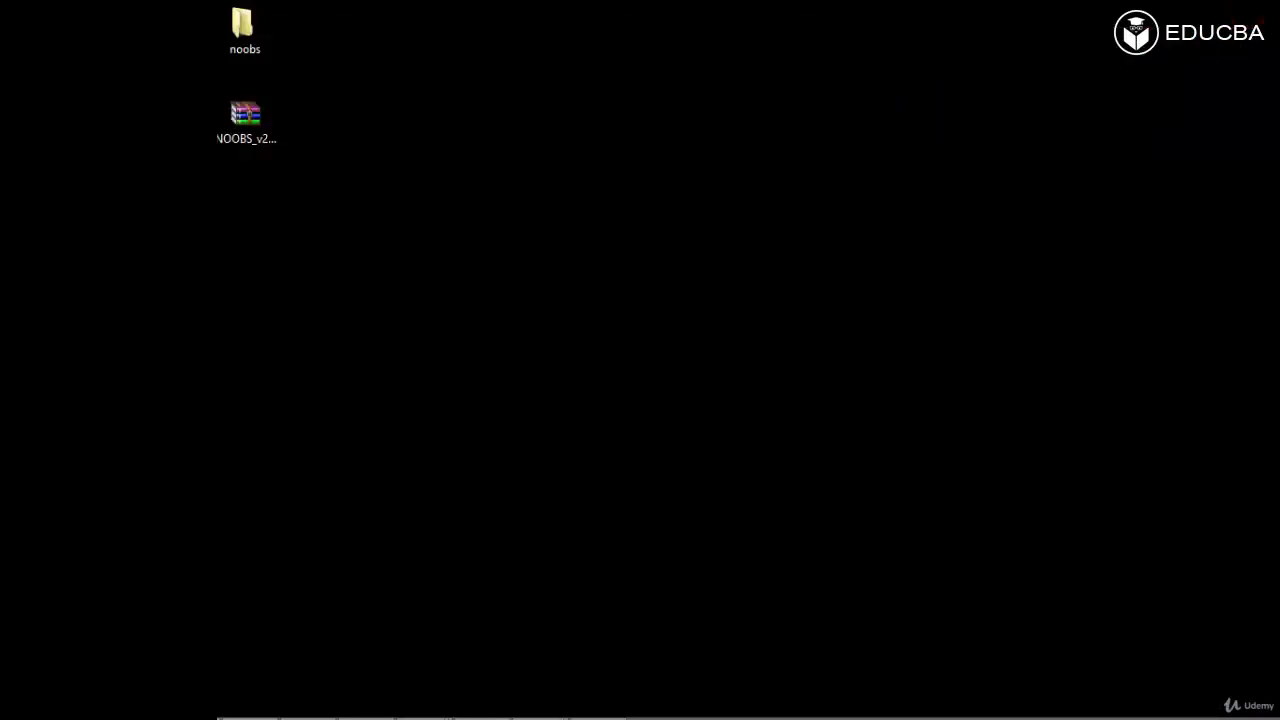
click(252, 52)
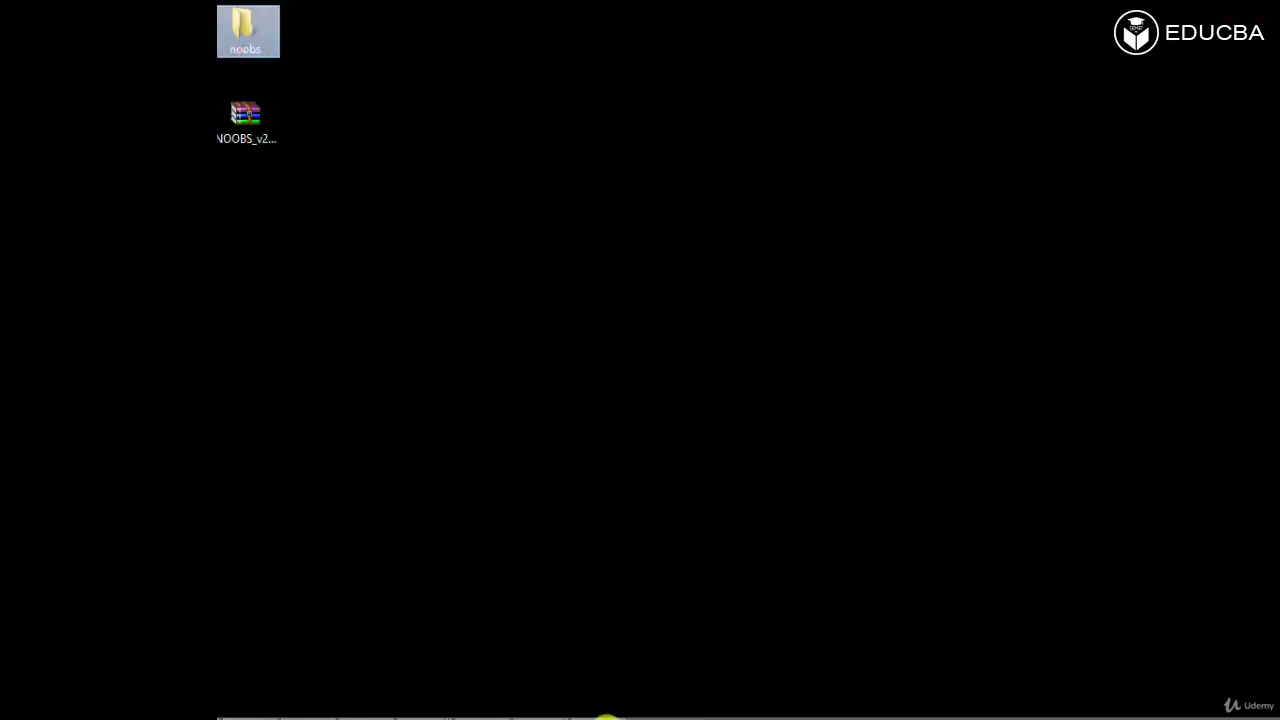
mouse_move(541, 716)
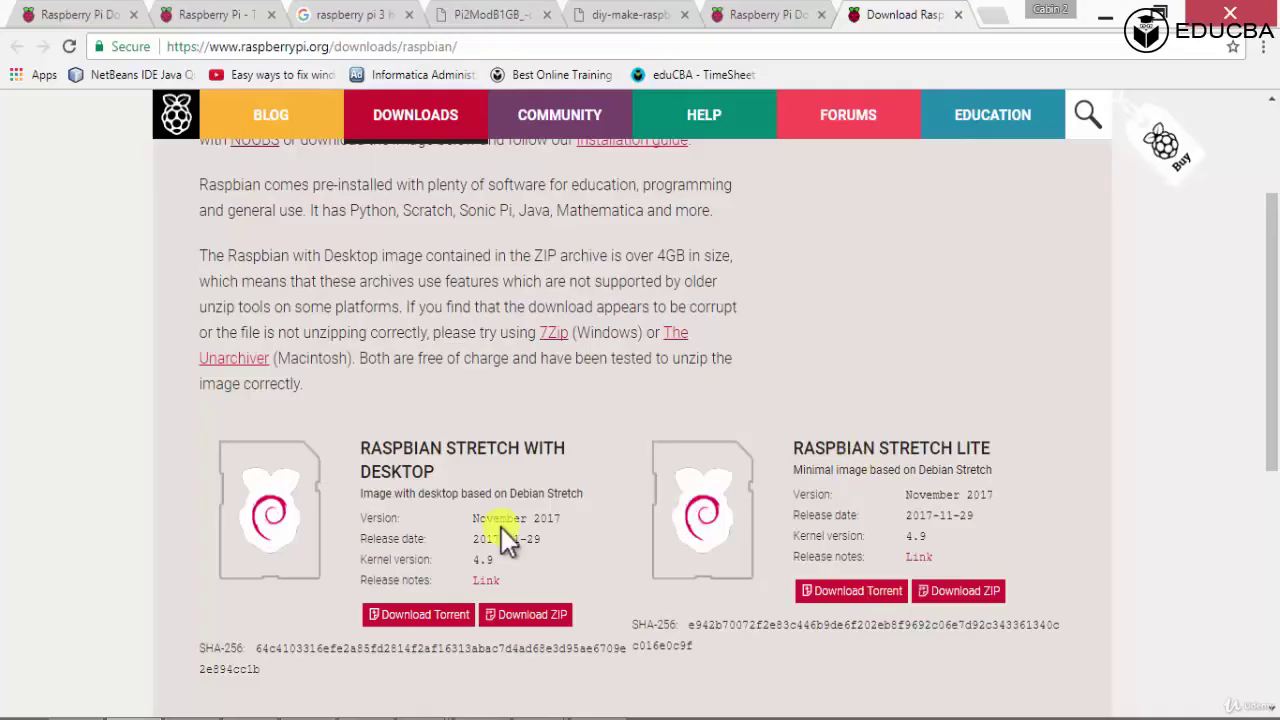
- Start downloading the Raspbian Stretch with Desktop ZIP
click(540, 630)
scroll(771, 380, down, 1)
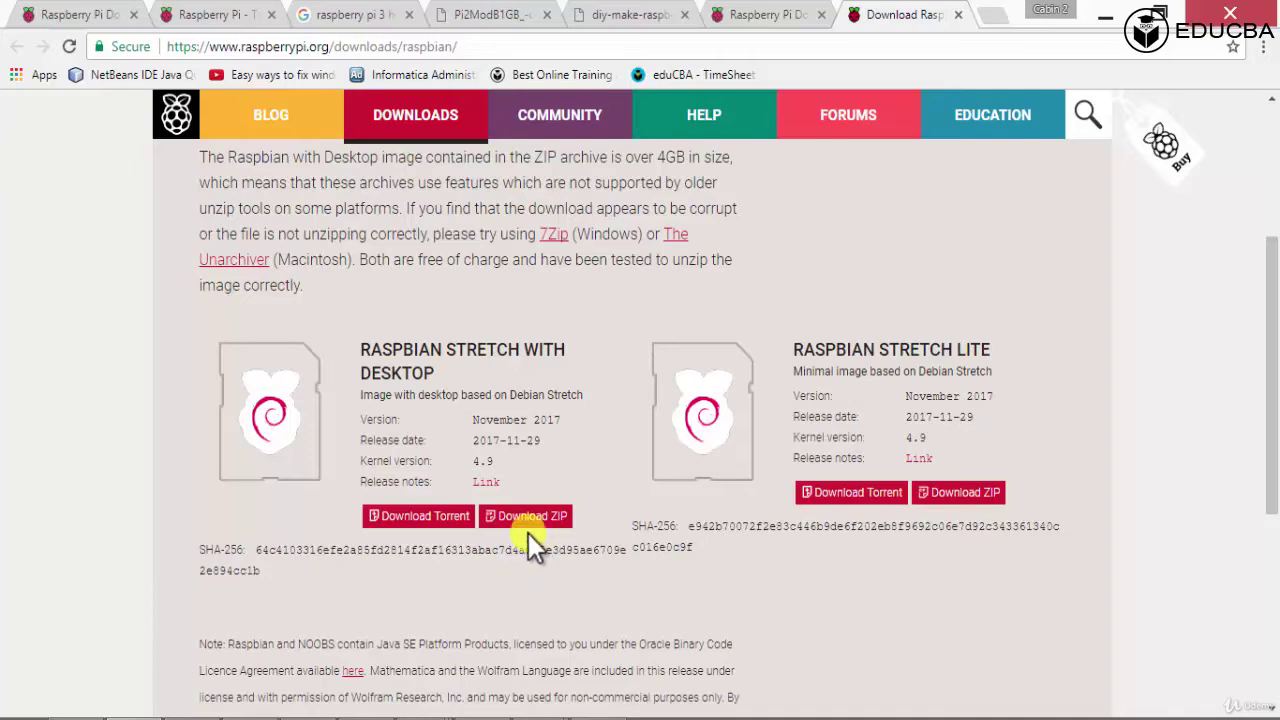
click(760, 16)
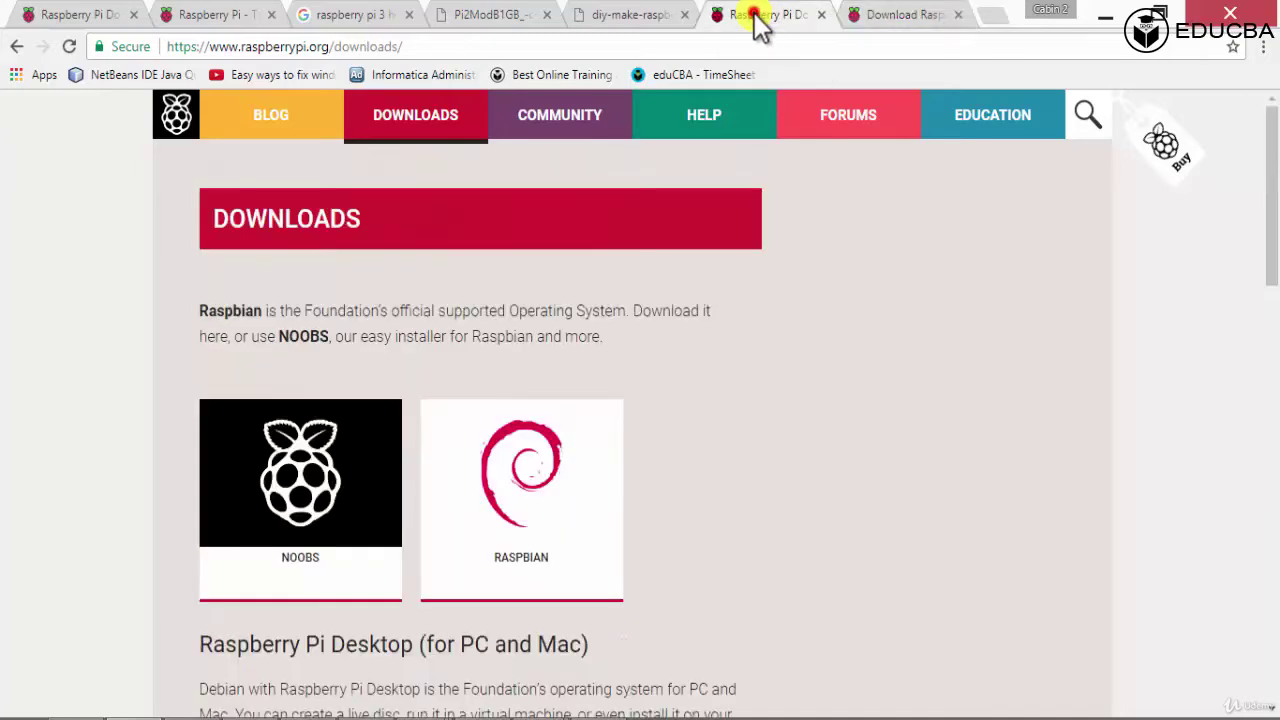
- Scroll through the Raspberry Pi 3 Google Images results
click(350, 15)
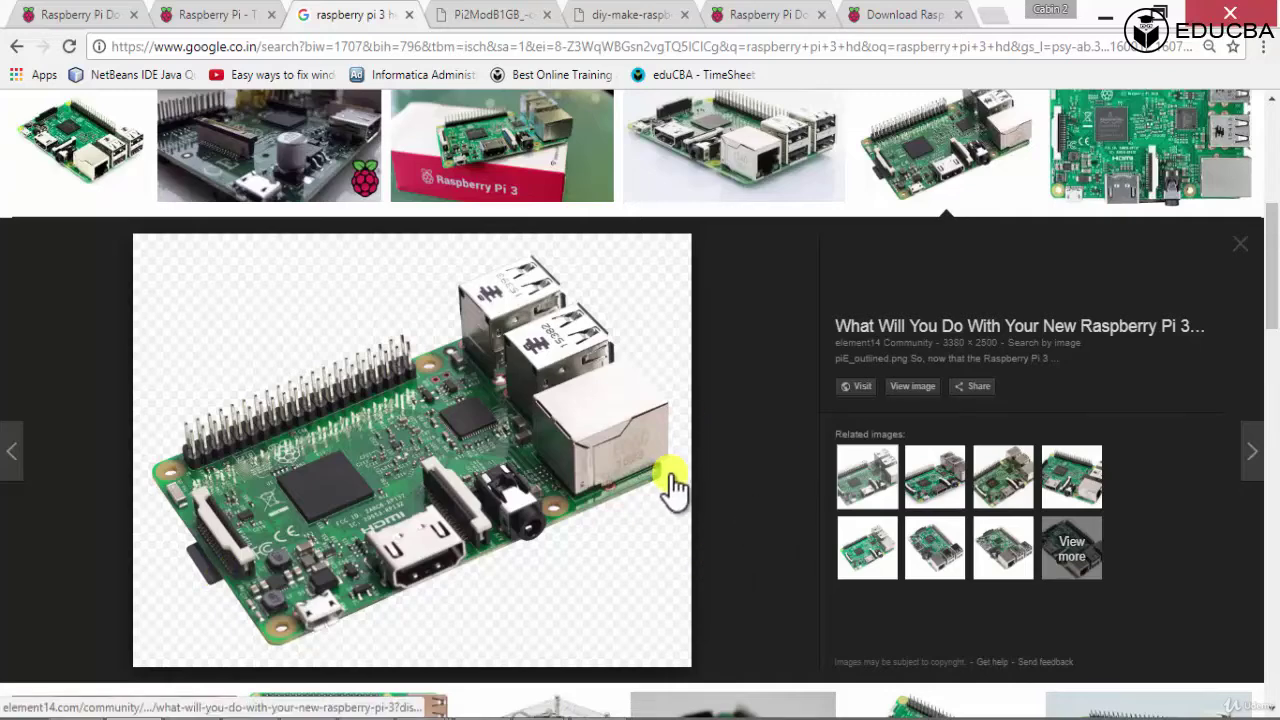
scroll(672, 485, down, 4)
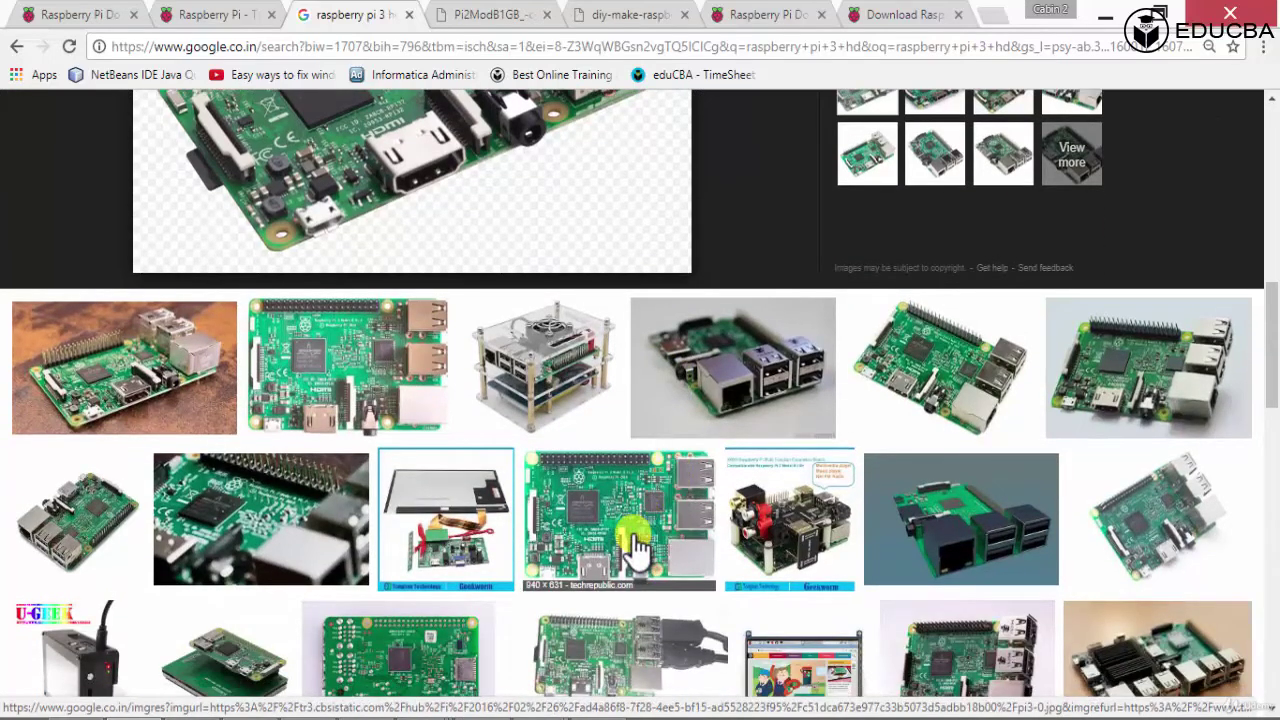
scroll(635, 545, down, 1)
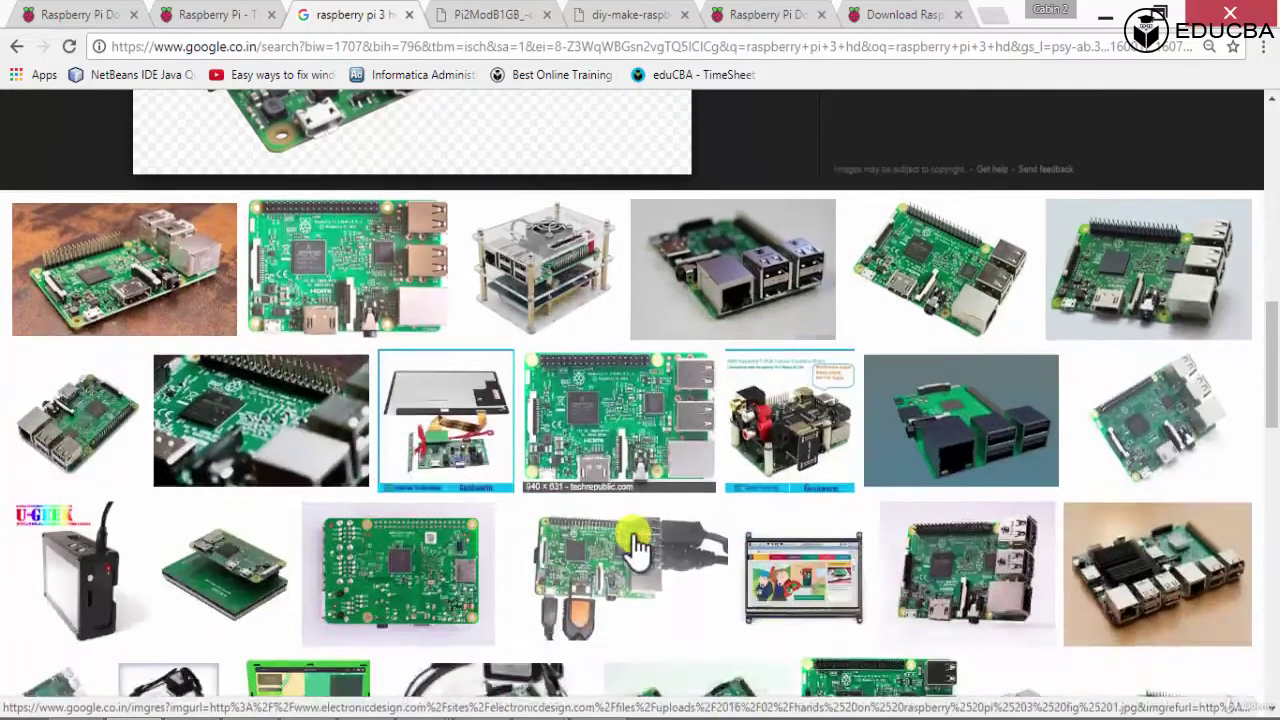
scroll(635, 545, up, 7)
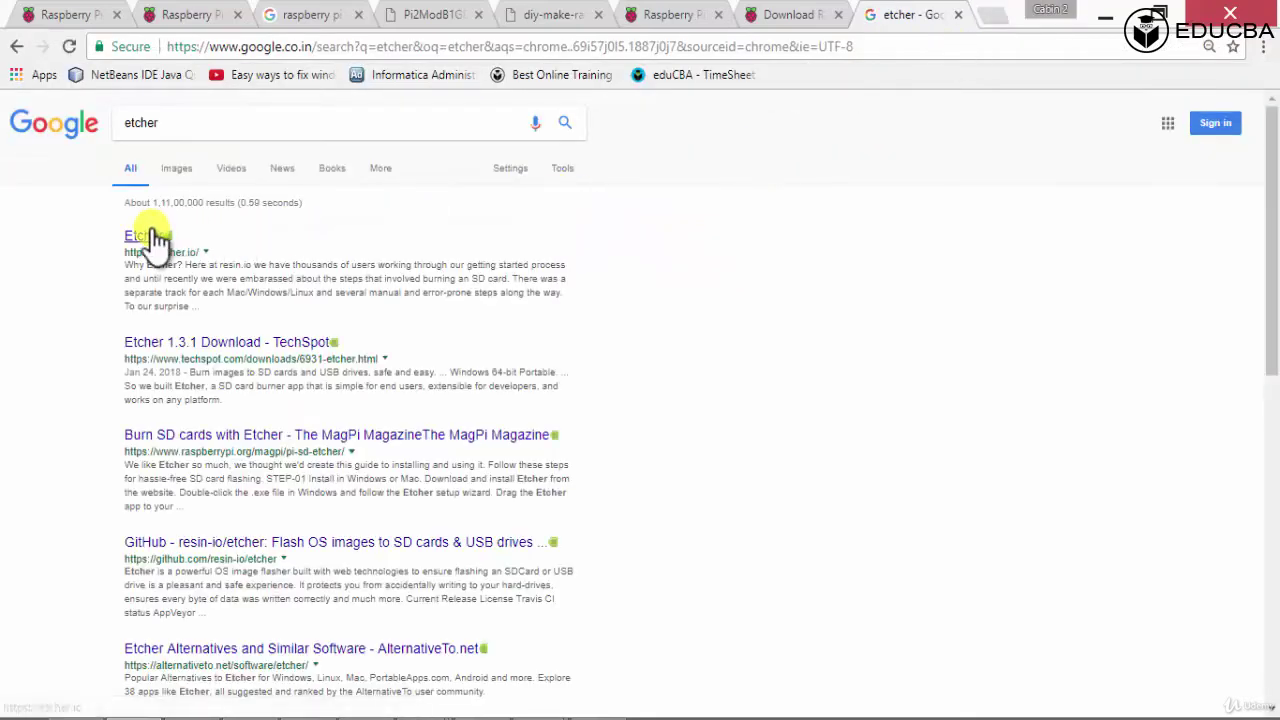
- Open etcher.io from the results and download Etcher for Windows x64
click(148, 236)
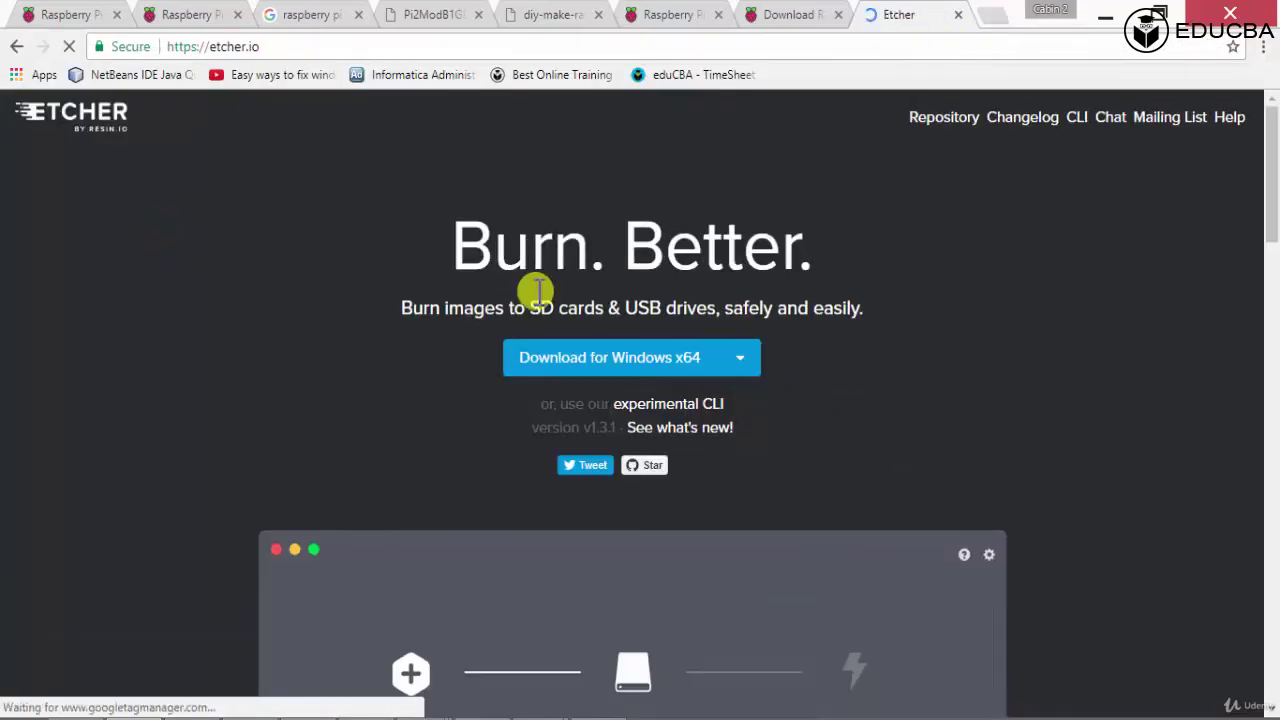
click(722, 364)
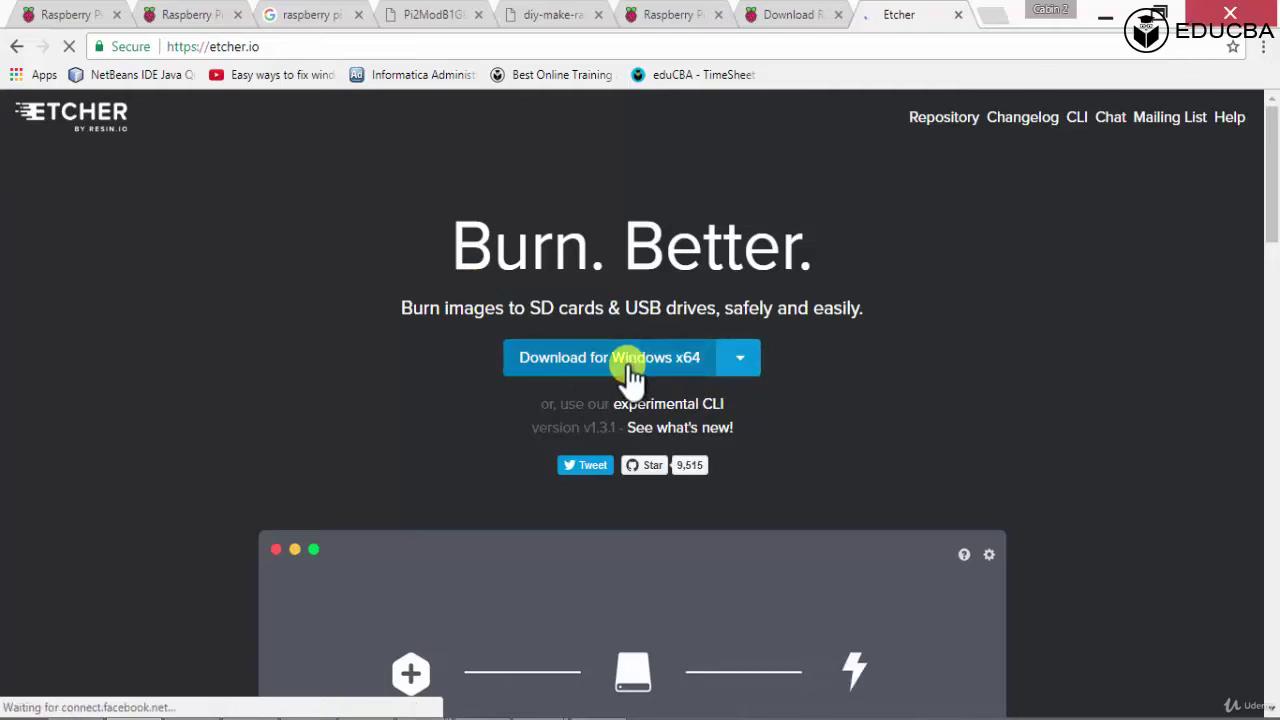
scroll(745, 462, down, 3)
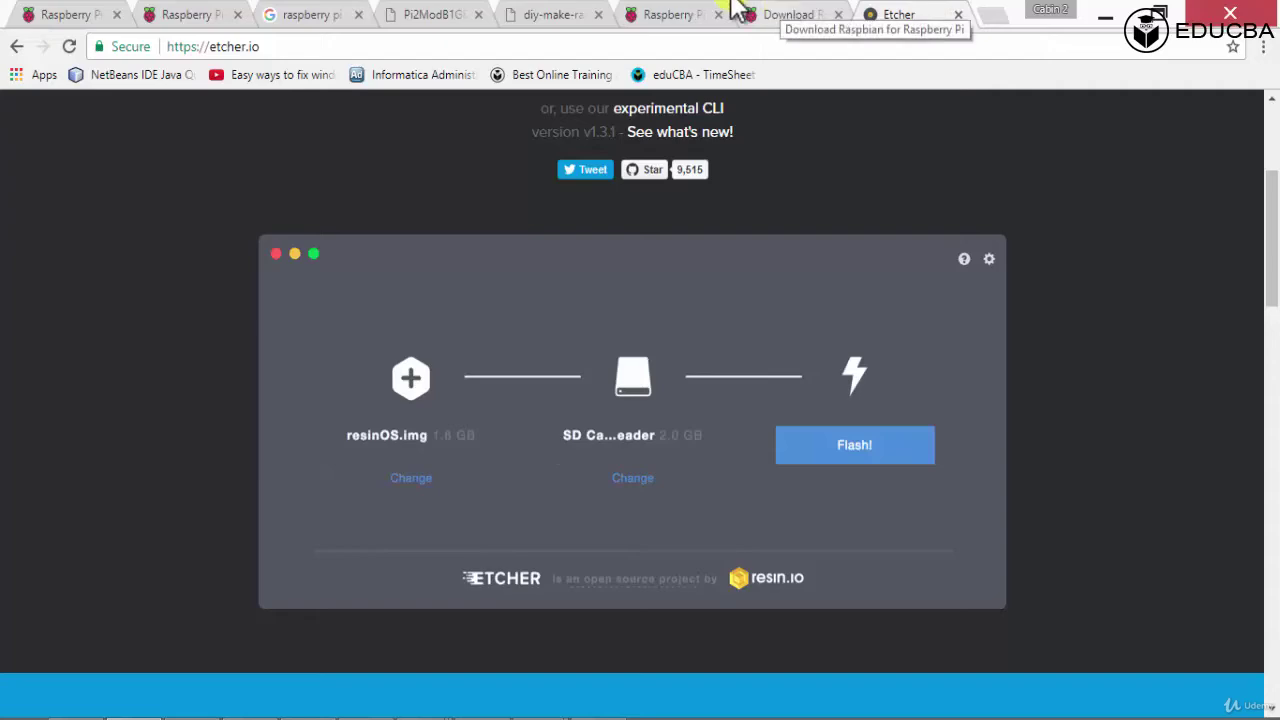
- Scroll through and preview Raspberry Pi 3 pictures, then return to the Raspbian downloads tab
click(194, 14)
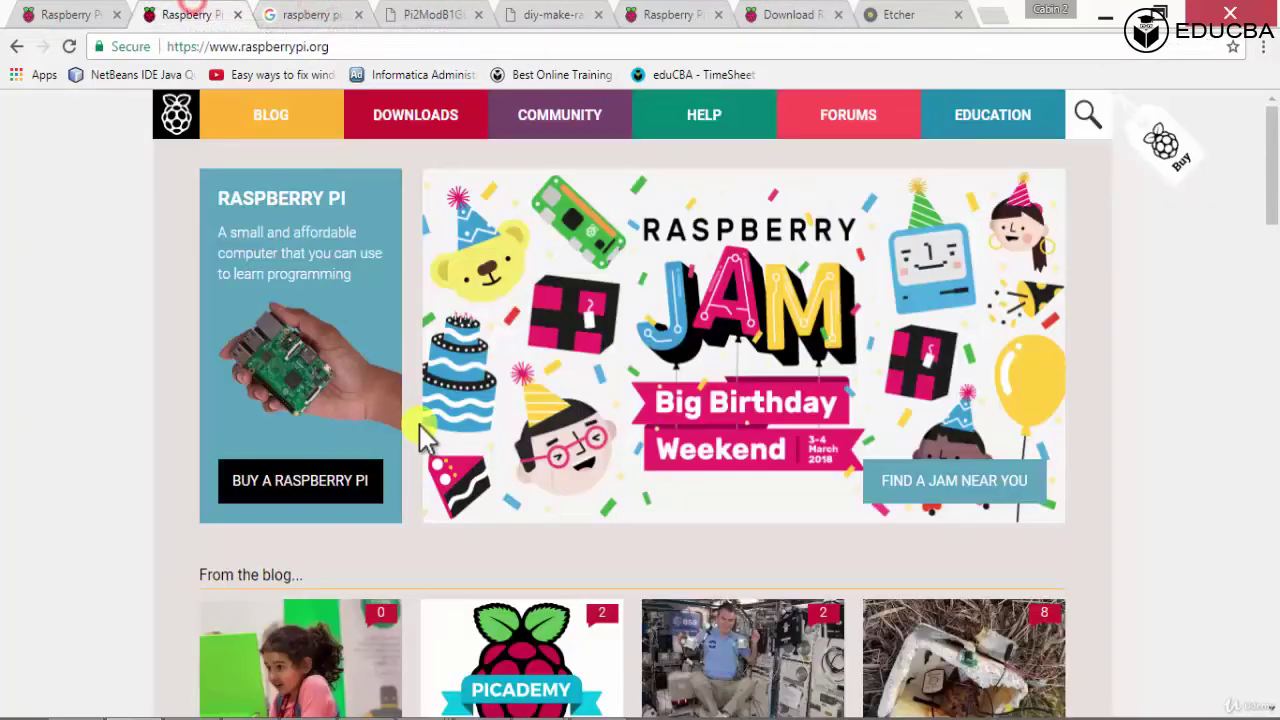
click(280, 14)
scroll(371, 545, down, 2)
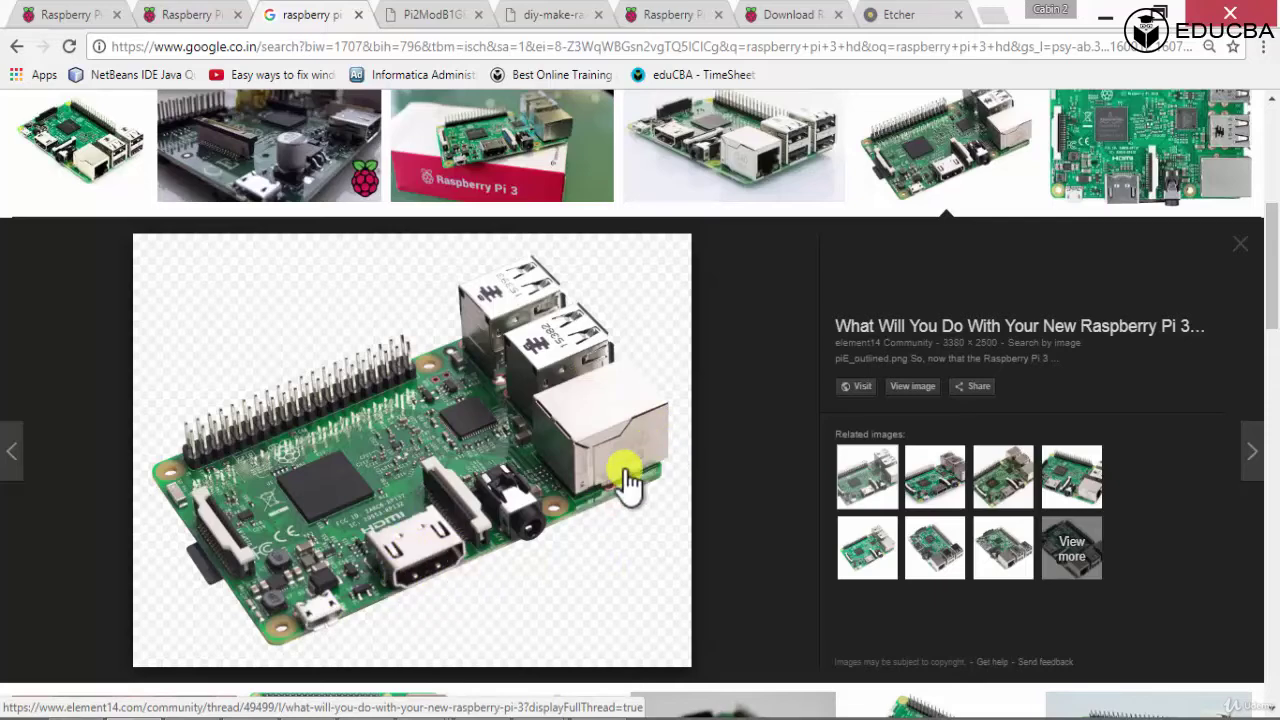
scroll(625, 400, up, 2)
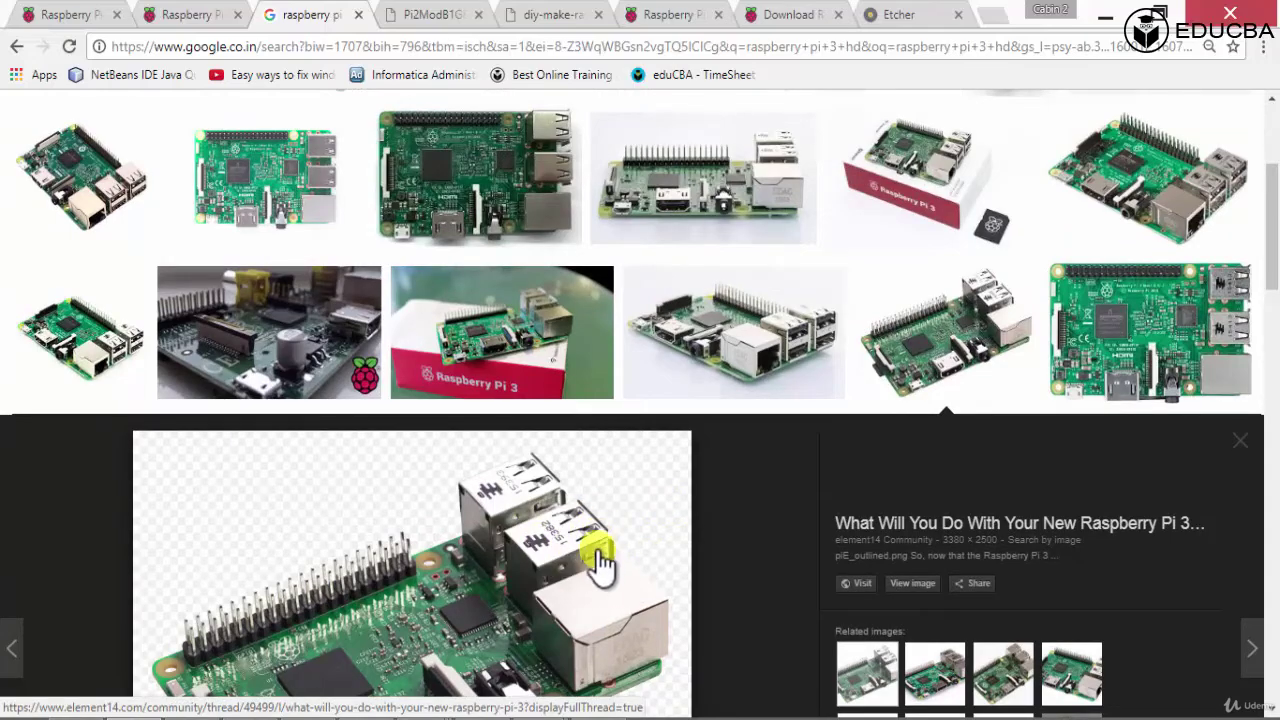
scroll(600, 580, down, 3)
scroll(600, 576, down, 3)
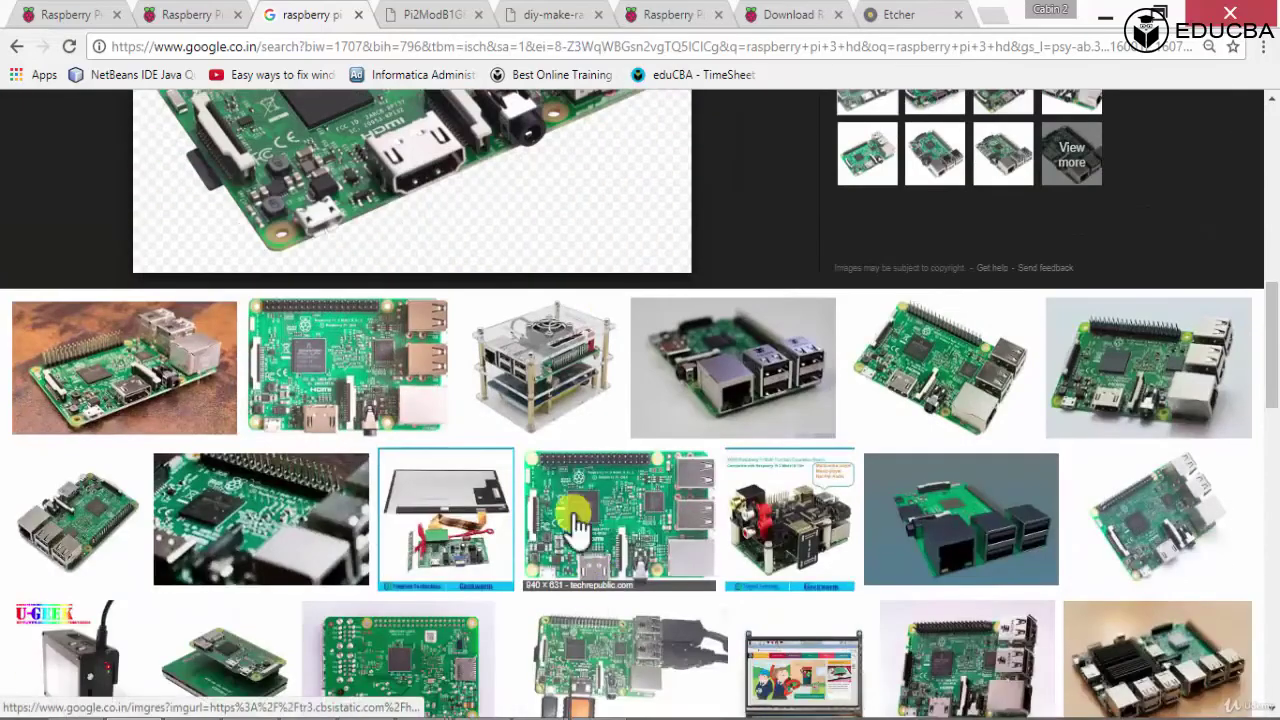
scroll(580, 480, down, 2)
scroll(580, 490, down, 4)
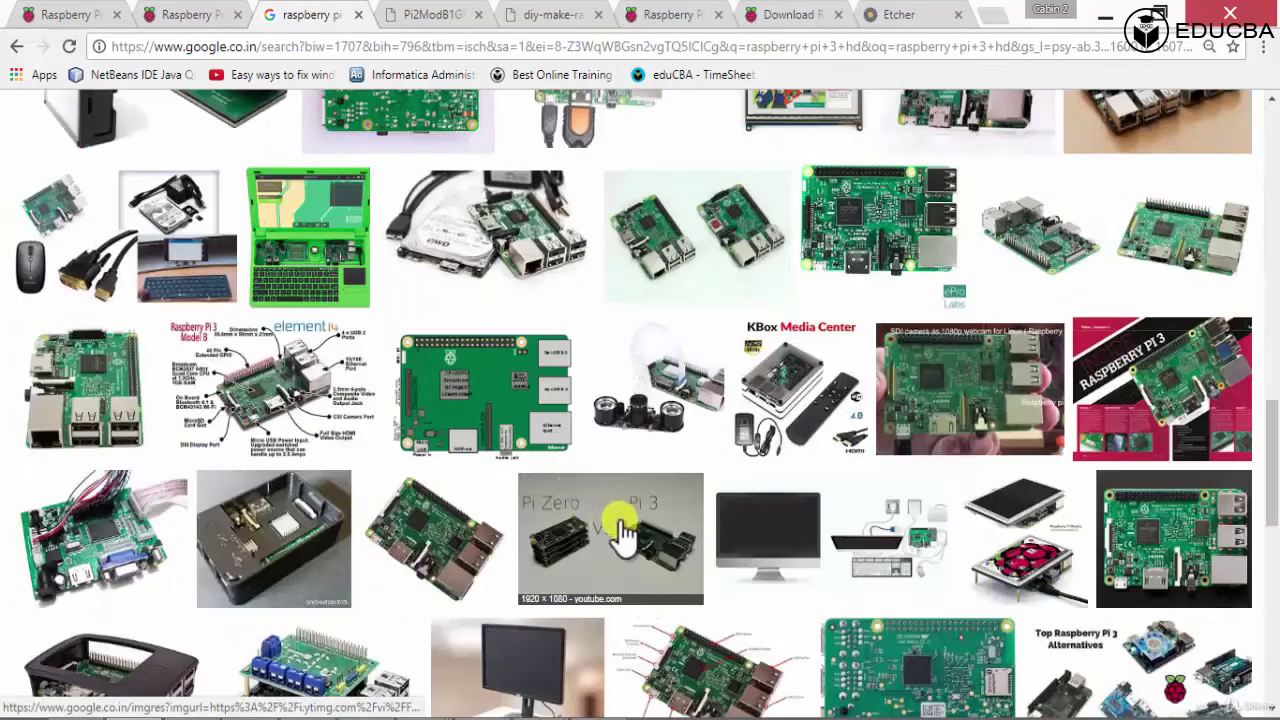
scroll(740, 520, down, 2)
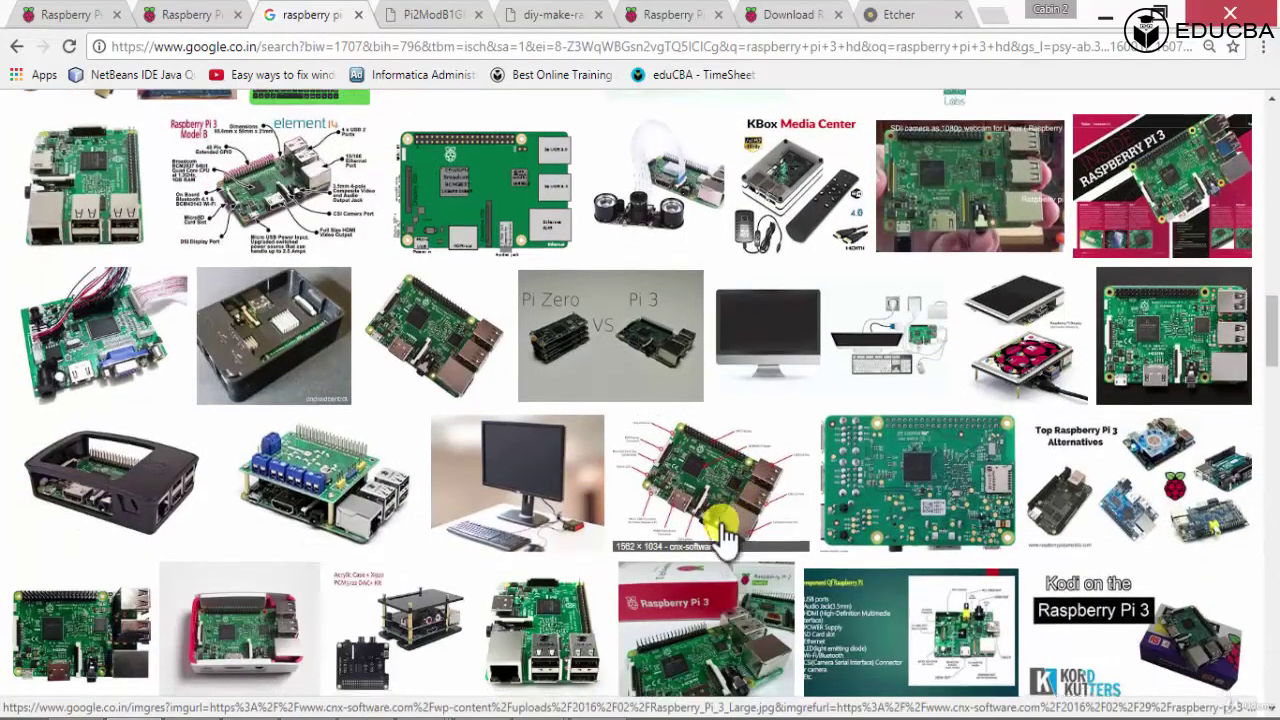
click(728, 530)
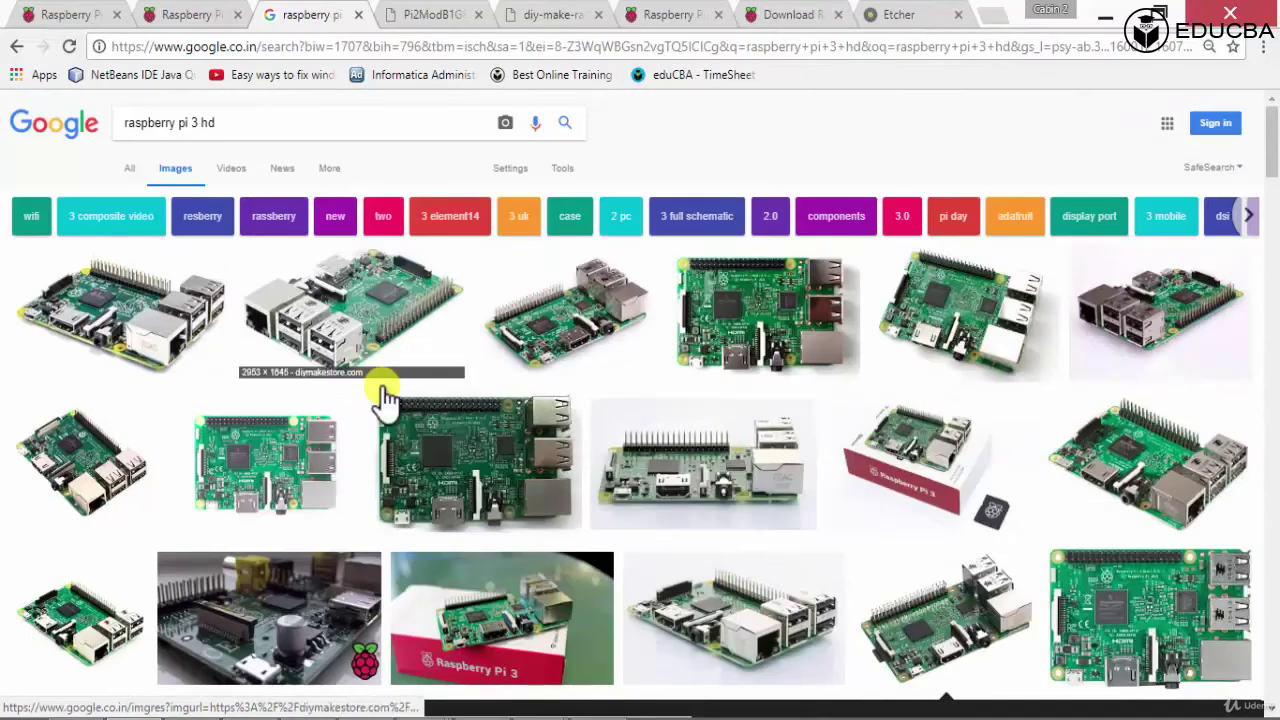
click(912, 16)
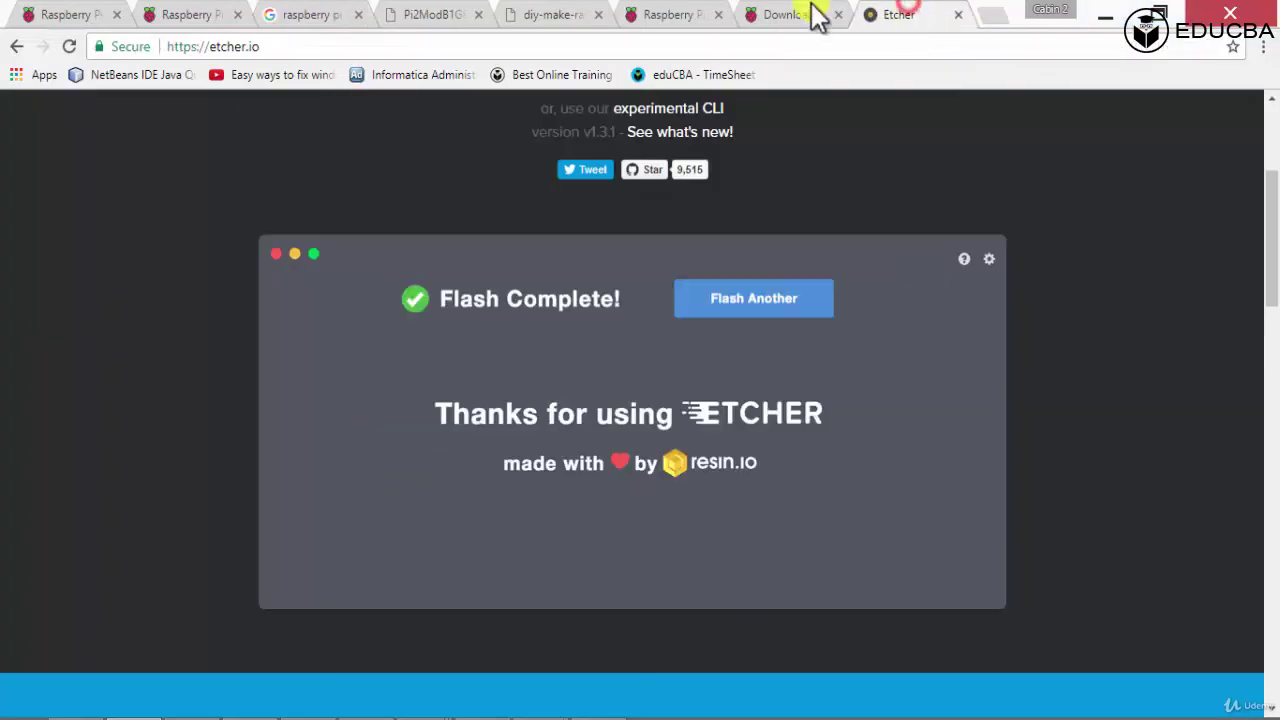
click(816, 16)
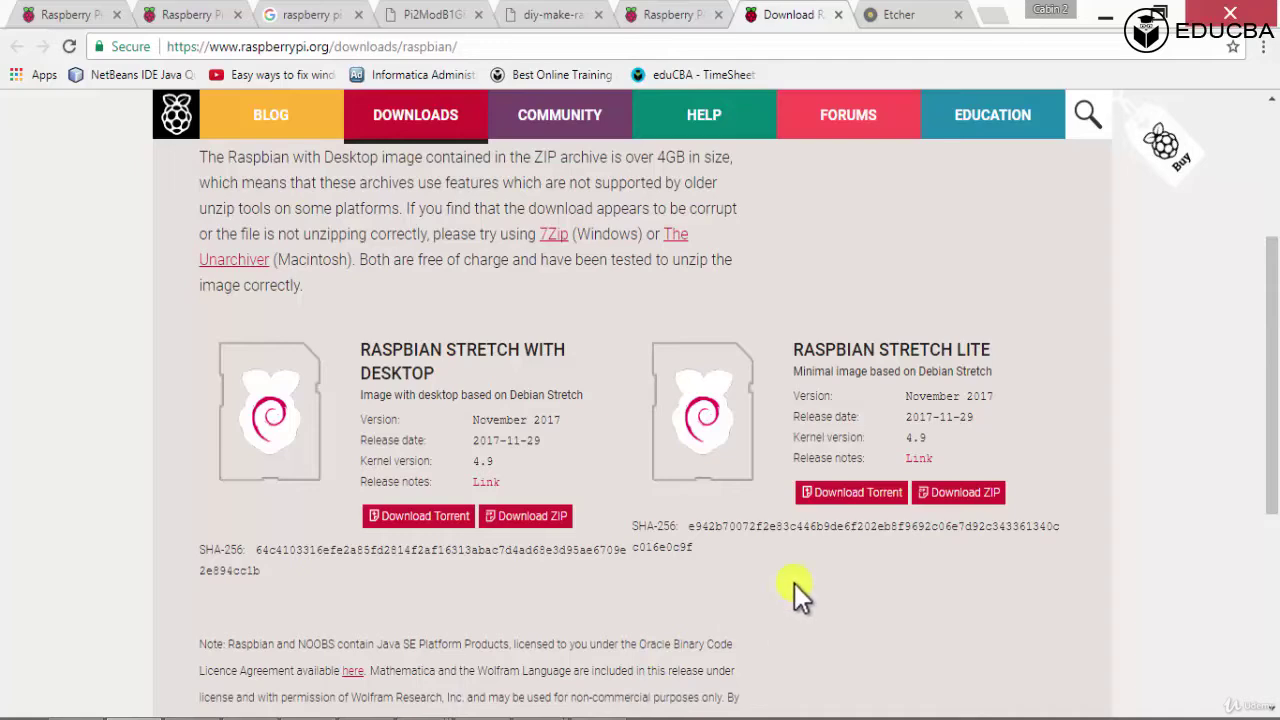
- Bring the VNC Viewer session forward and maximise the Raspberry Pi remote desktop
mouse_move(600, 715)
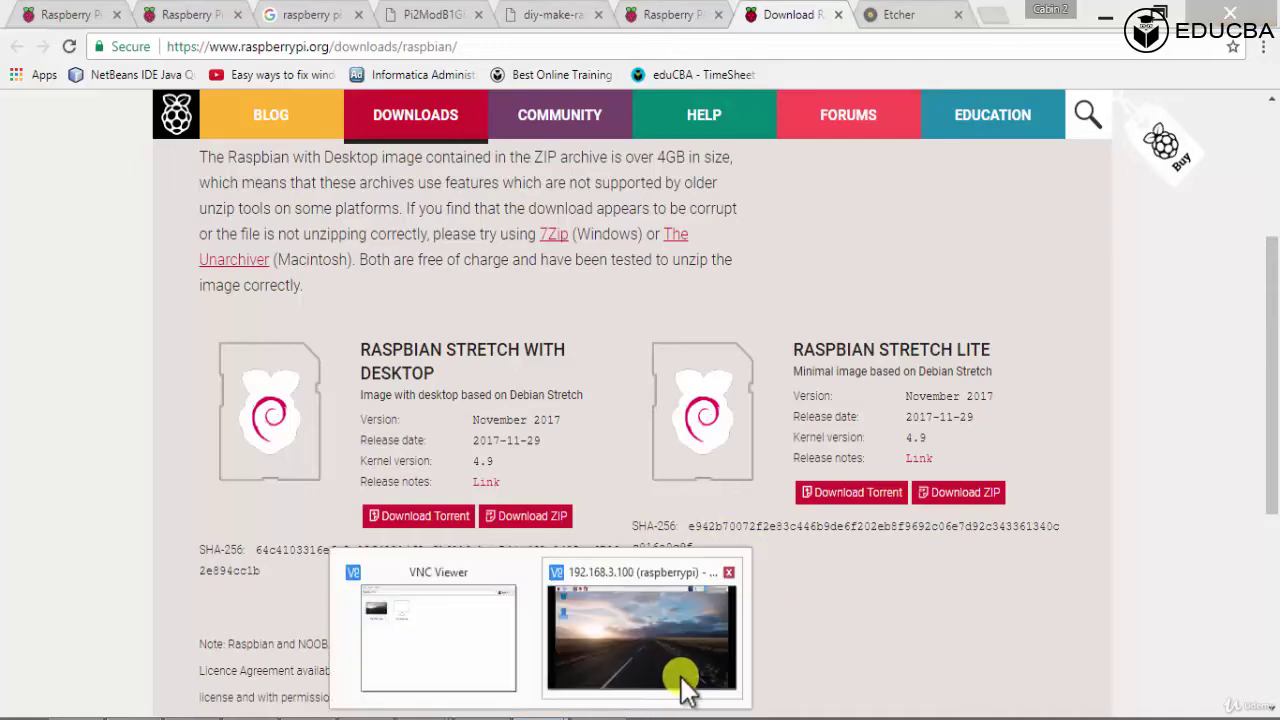
click(686, 686)
double_click(859, 30)
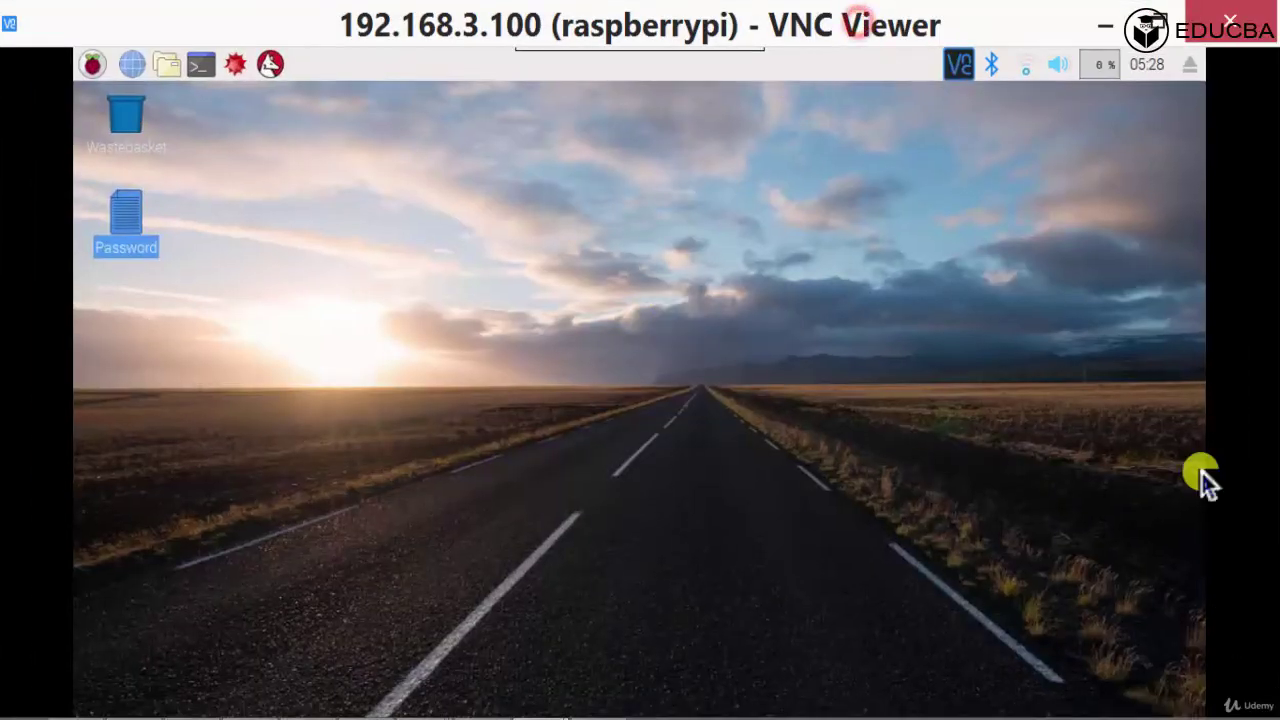
click(906, 474)
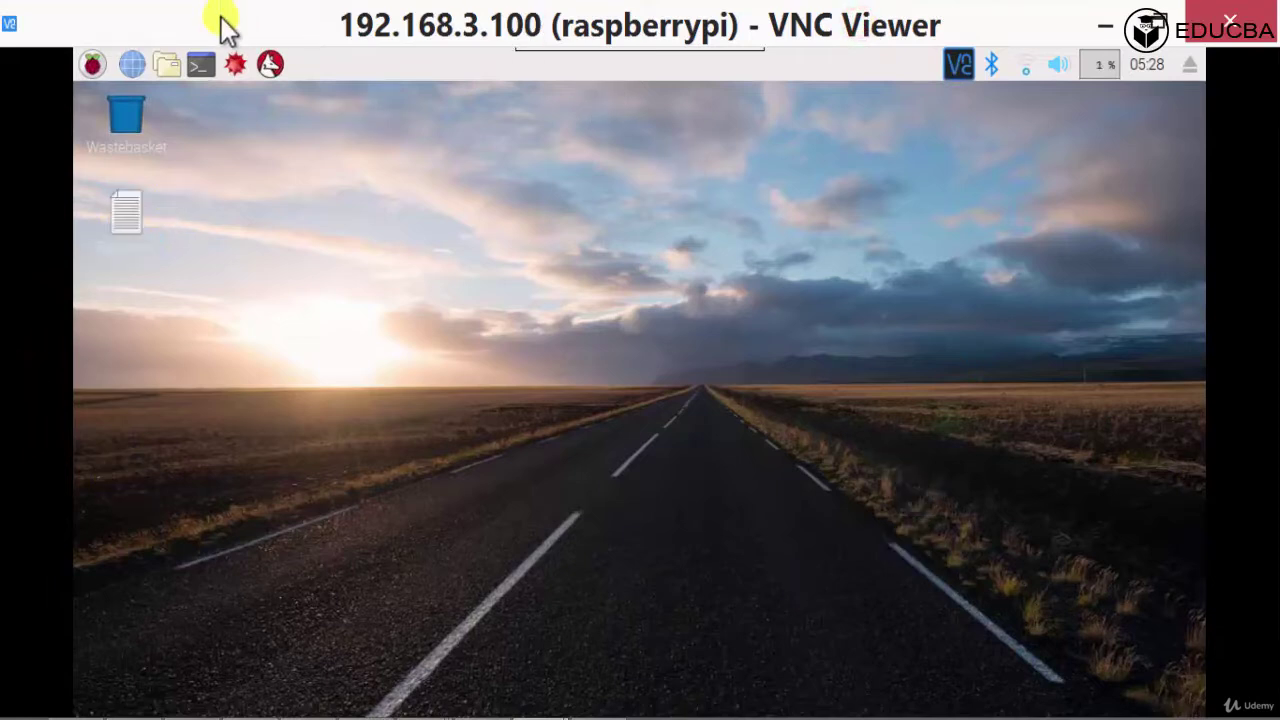
click(92, 64)
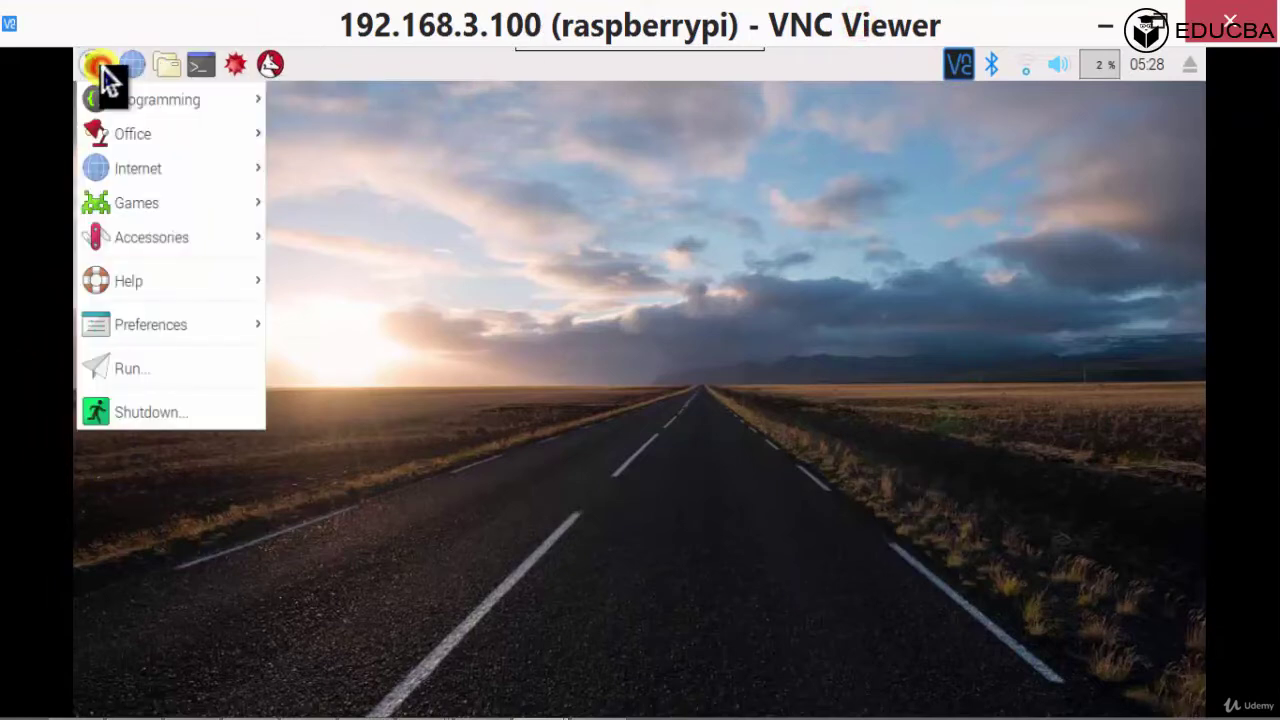
click(420, 388)
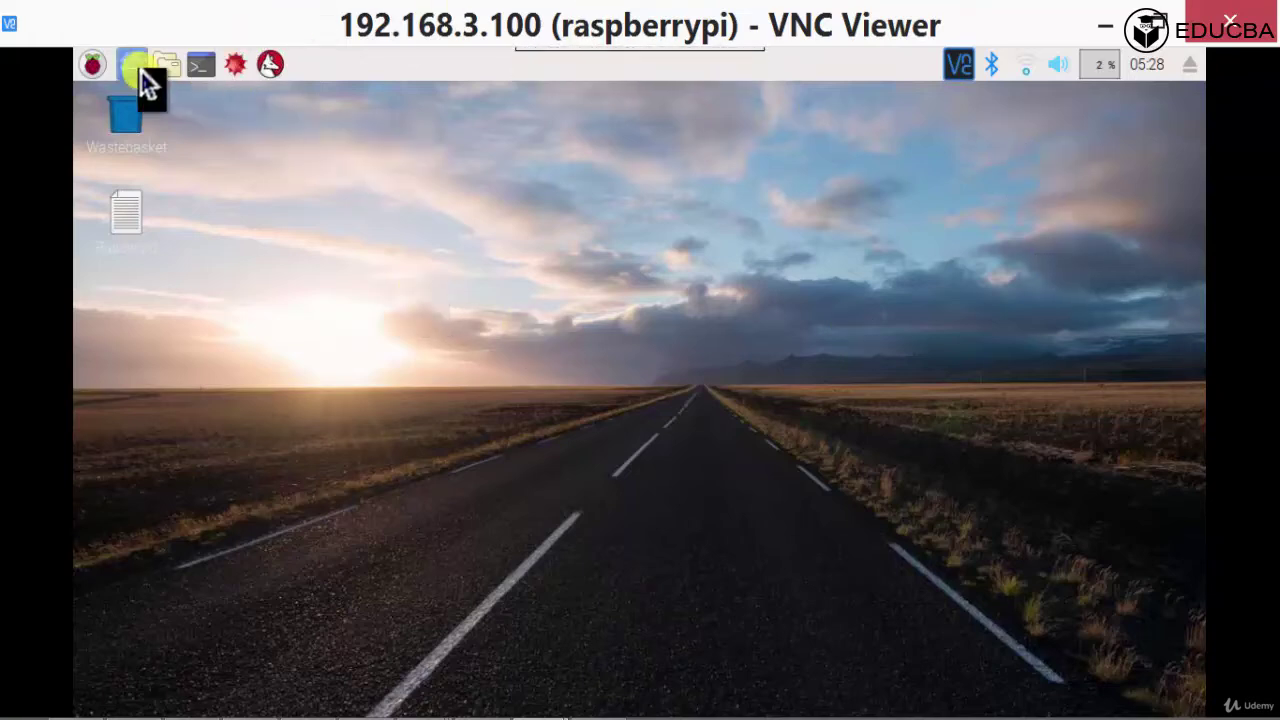
- Open the Raspberry menu and browse each application category in turn
click(92, 64)
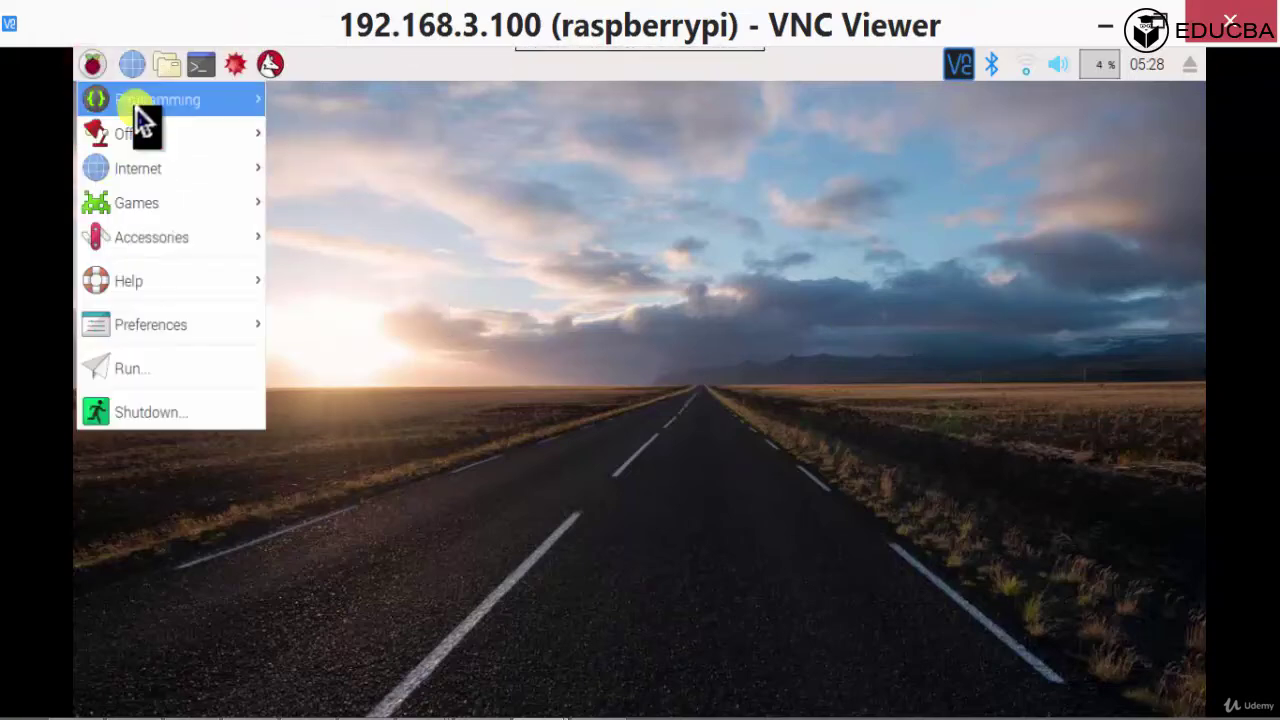
mouse_move(136, 106)
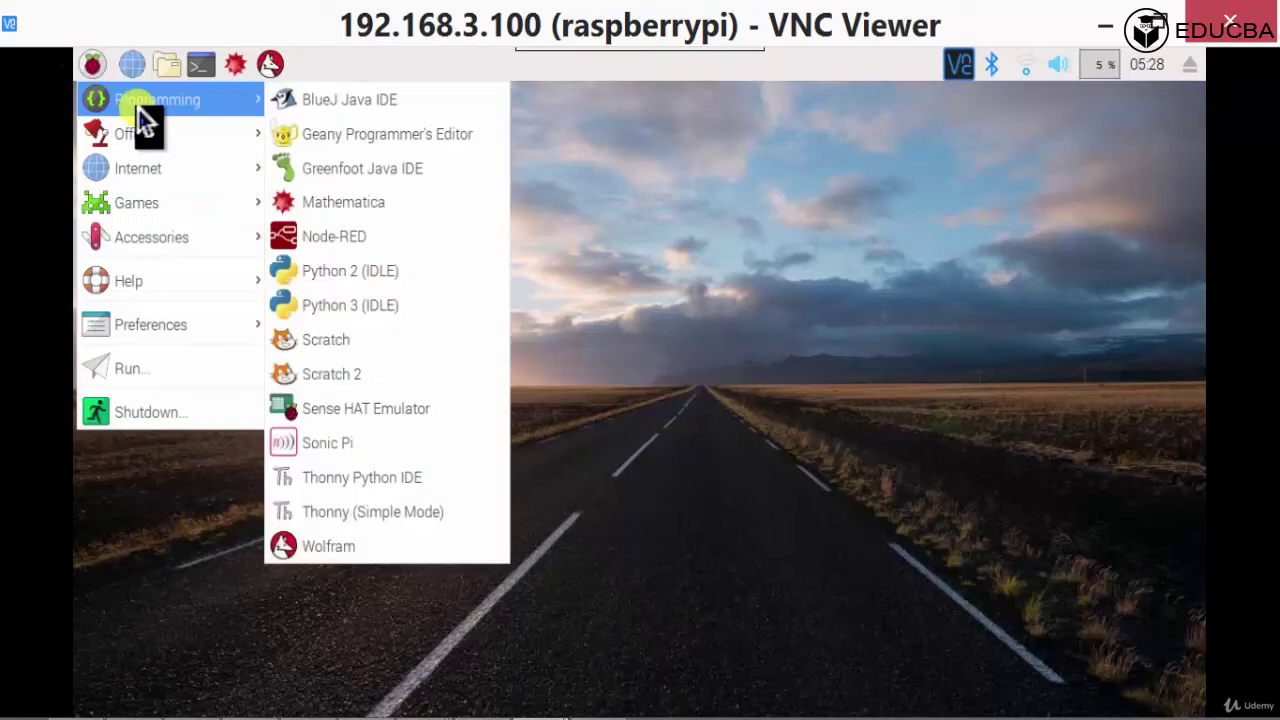
click(80, 67)
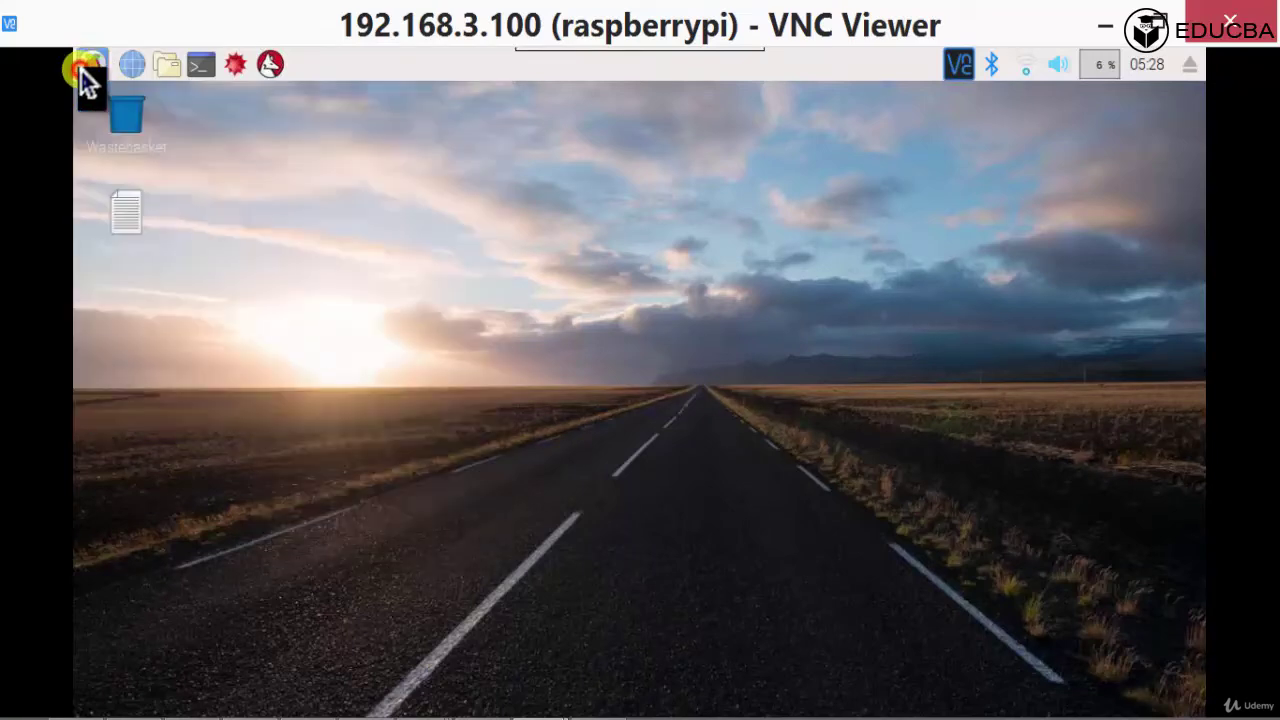
click(80, 66)
mouse_move(102, 110)
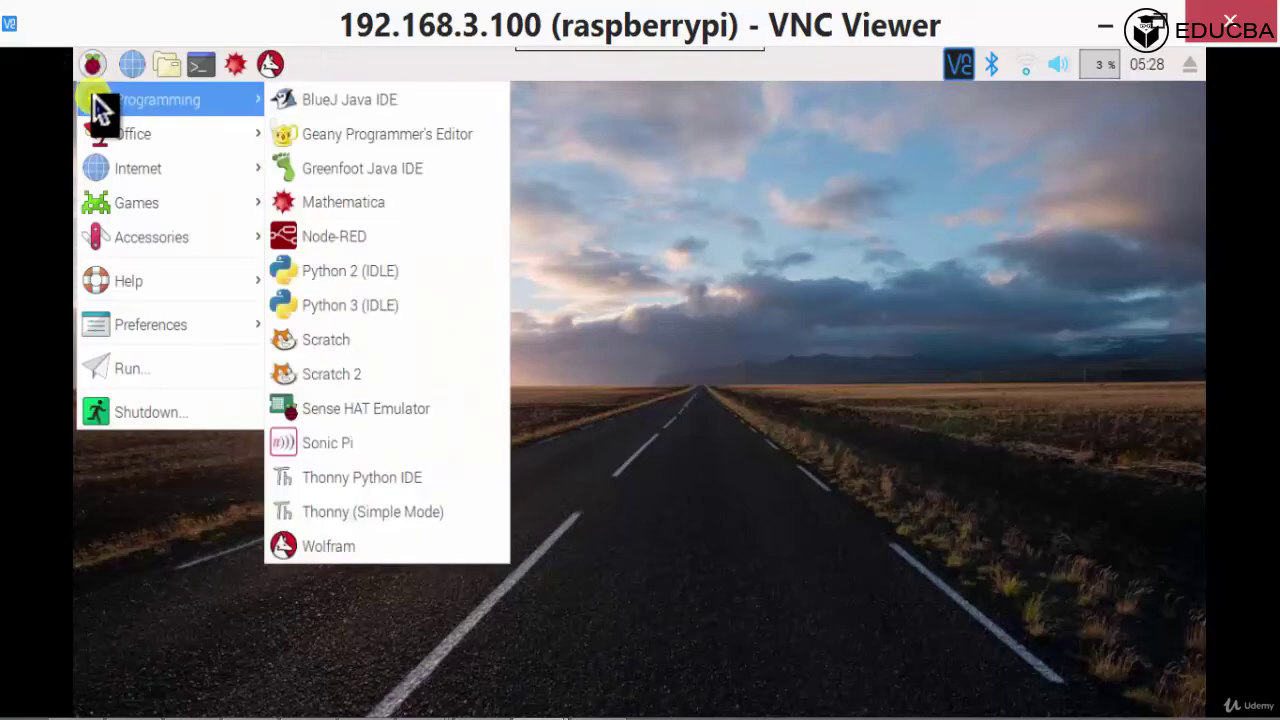
mouse_move(101, 143)
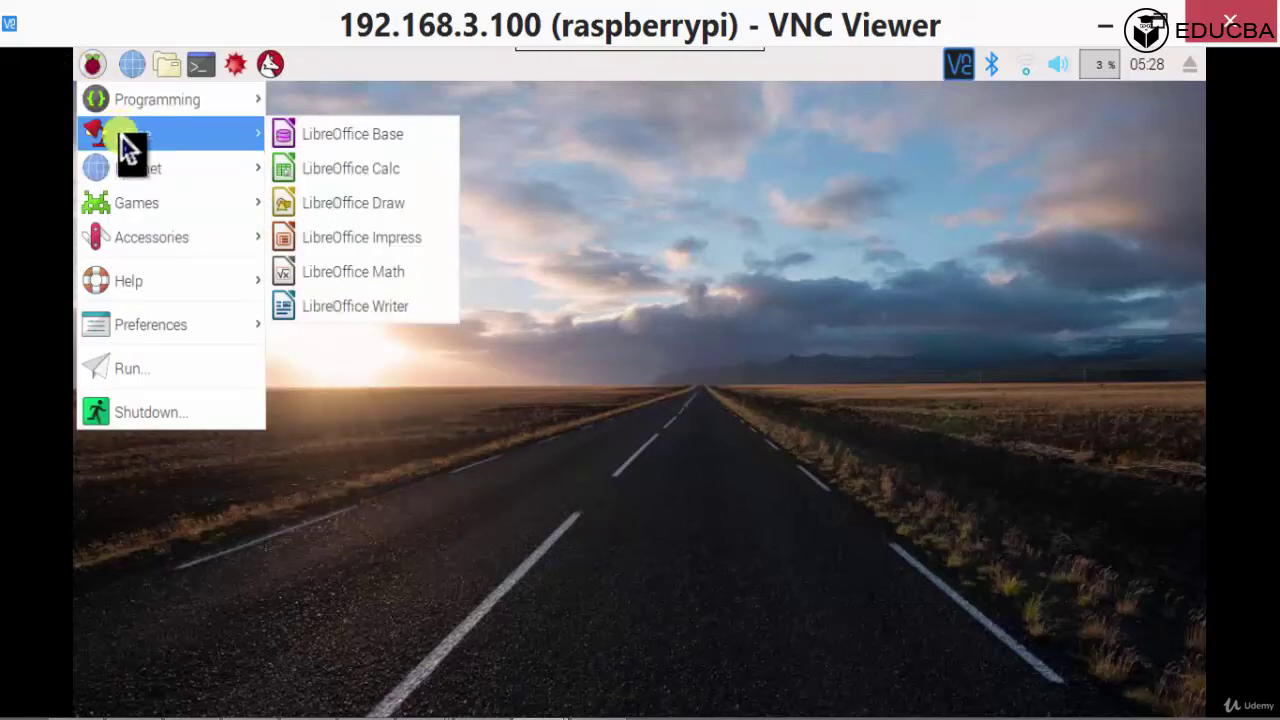
mouse_move(121, 163)
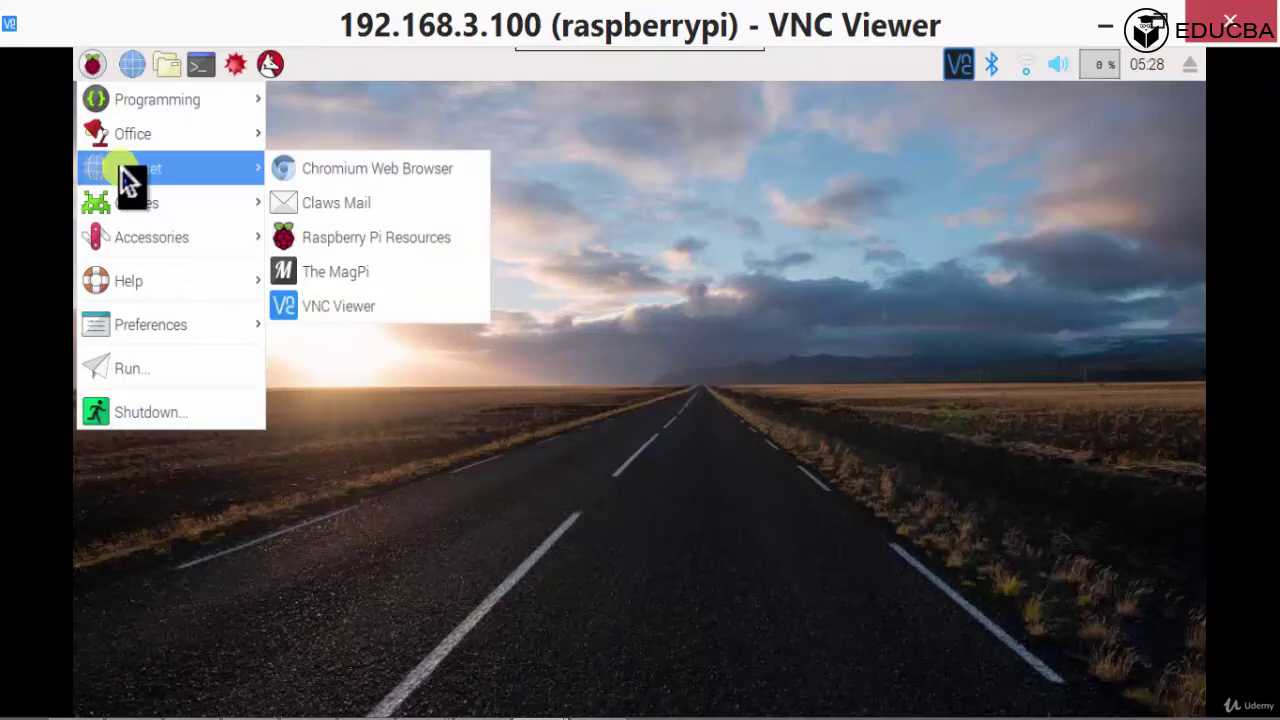
mouse_move(128, 200)
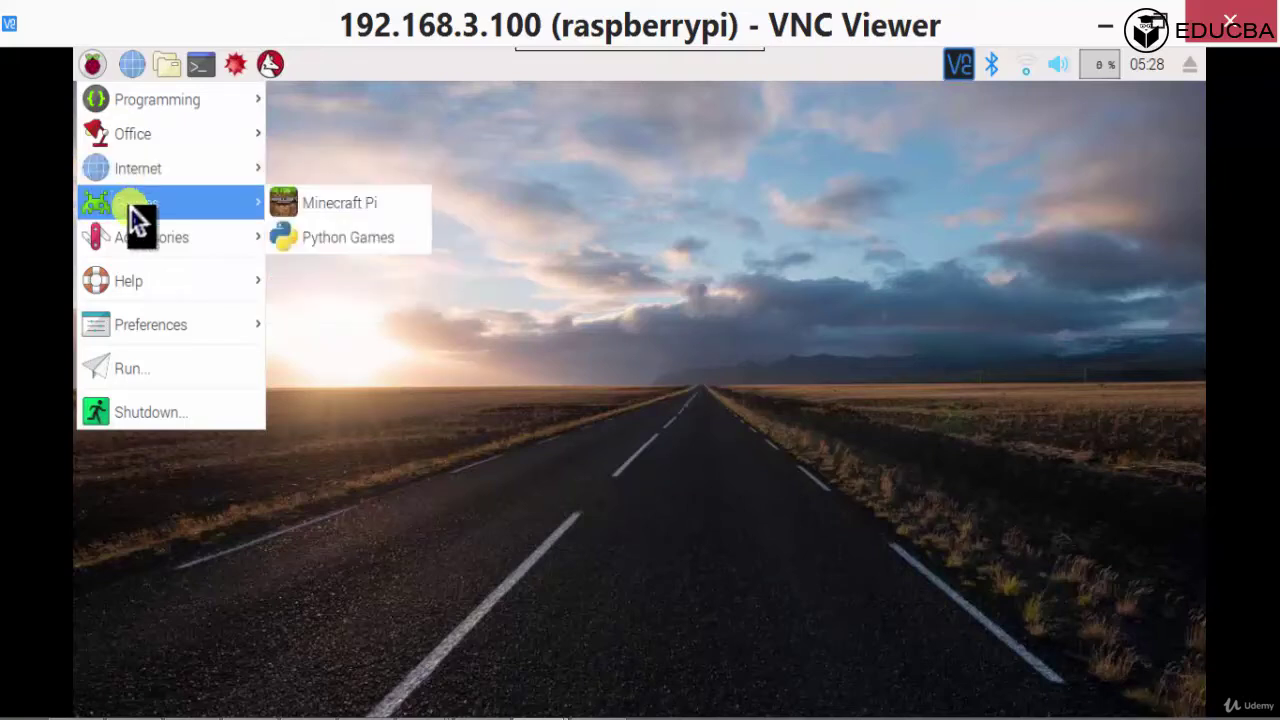
mouse_move(131, 237)
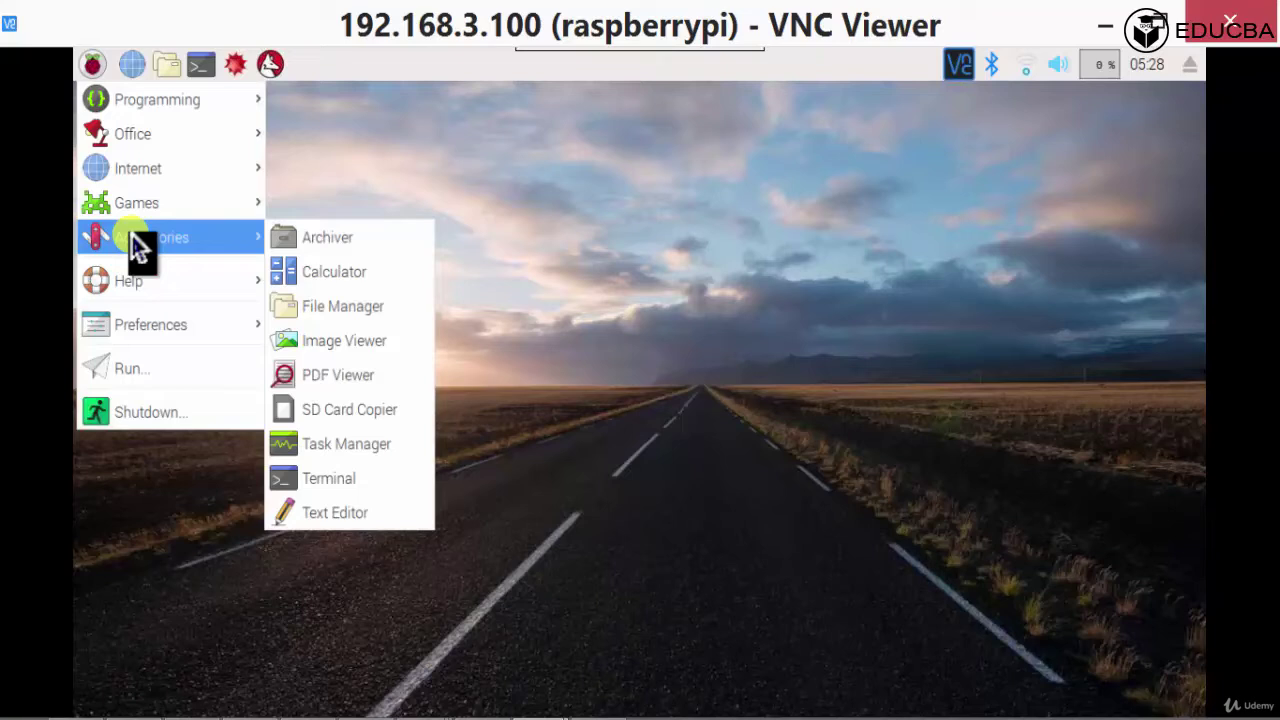
mouse_move(135, 333)
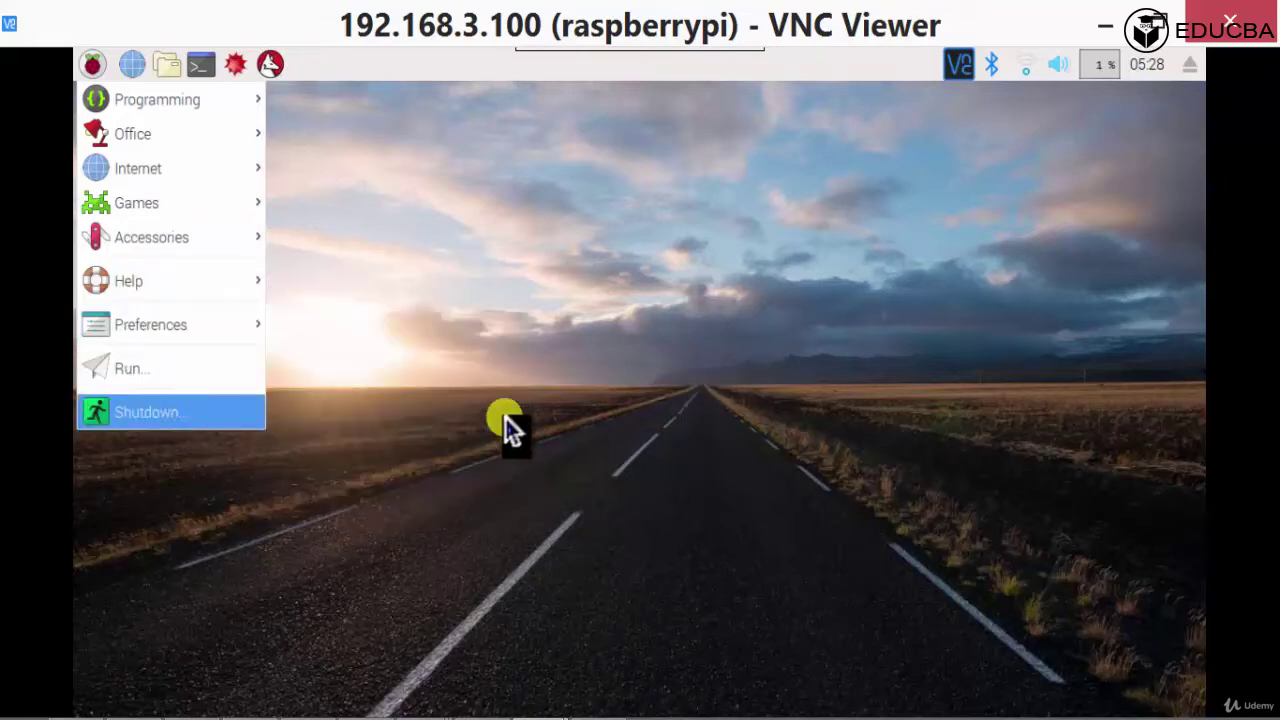
click(538, 336)
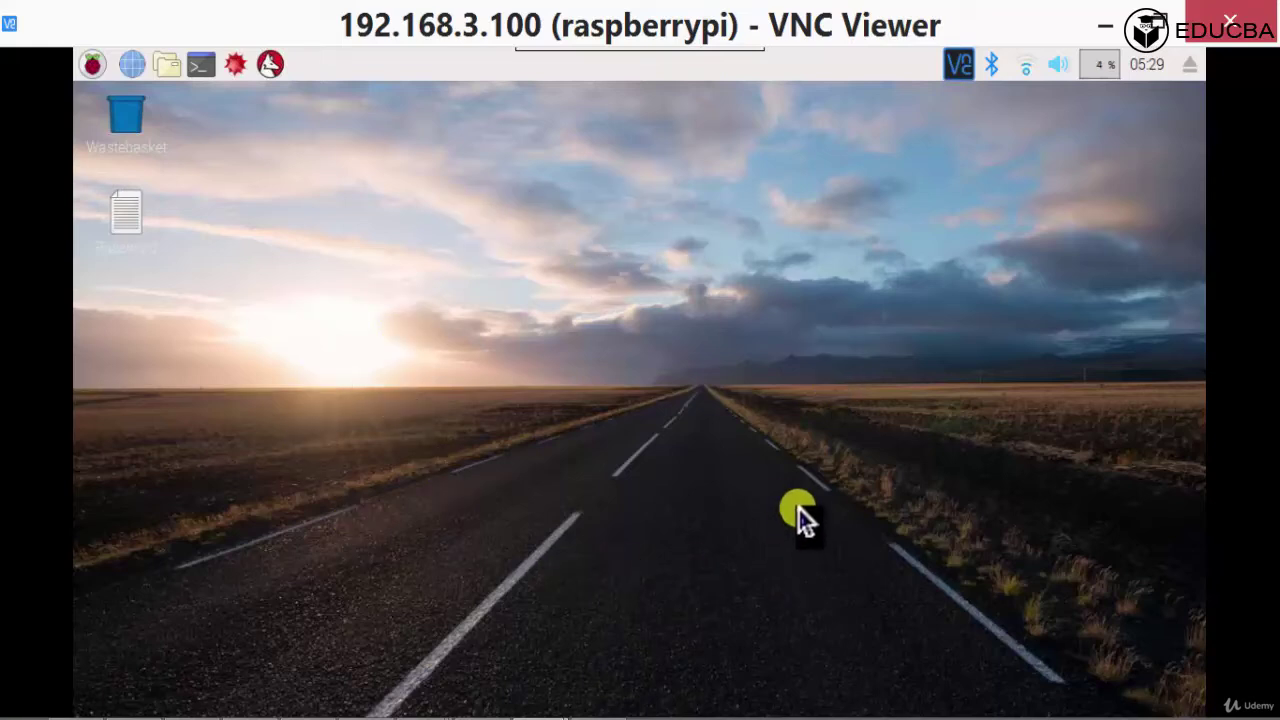
- Dismiss the Raspberry applications menu from the remote desktop
click(201, 65)
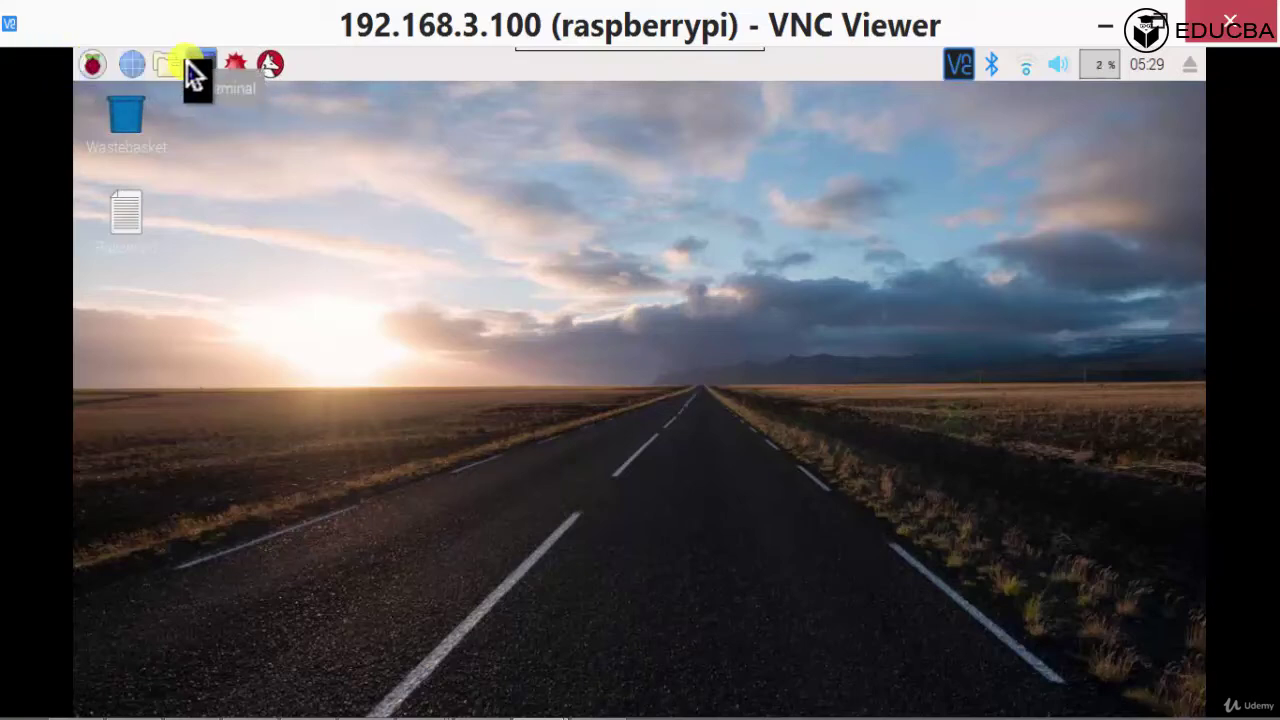
- Launch Raspberry Pi Configuration from Menu > Preferences and focus the Hostname field
click(100, 68)
mouse_move(150, 324)
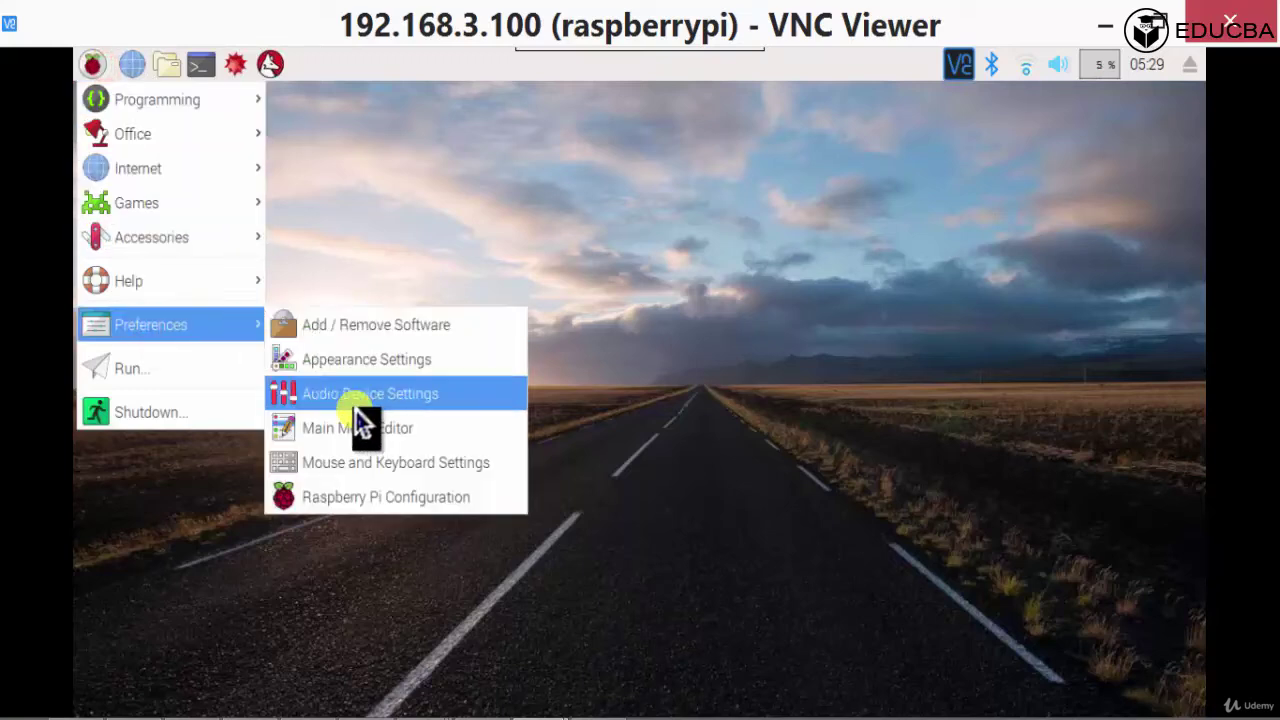
click(360, 497)
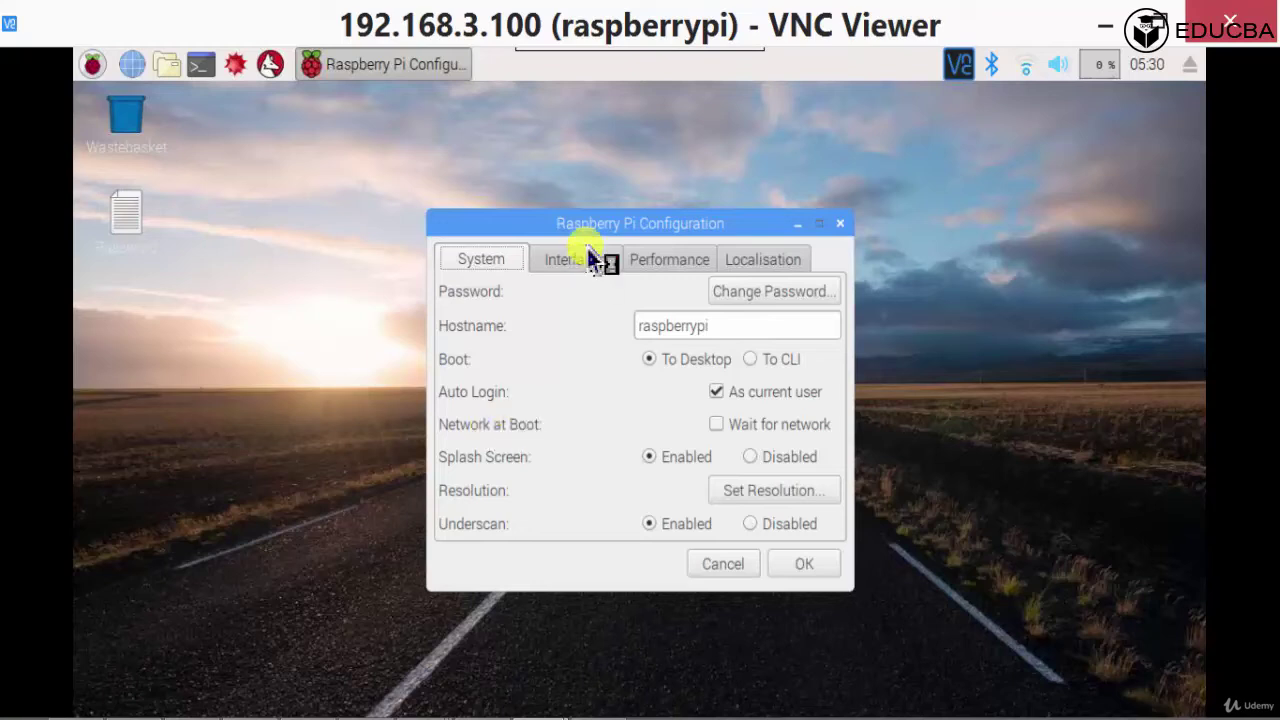
click(723, 322)
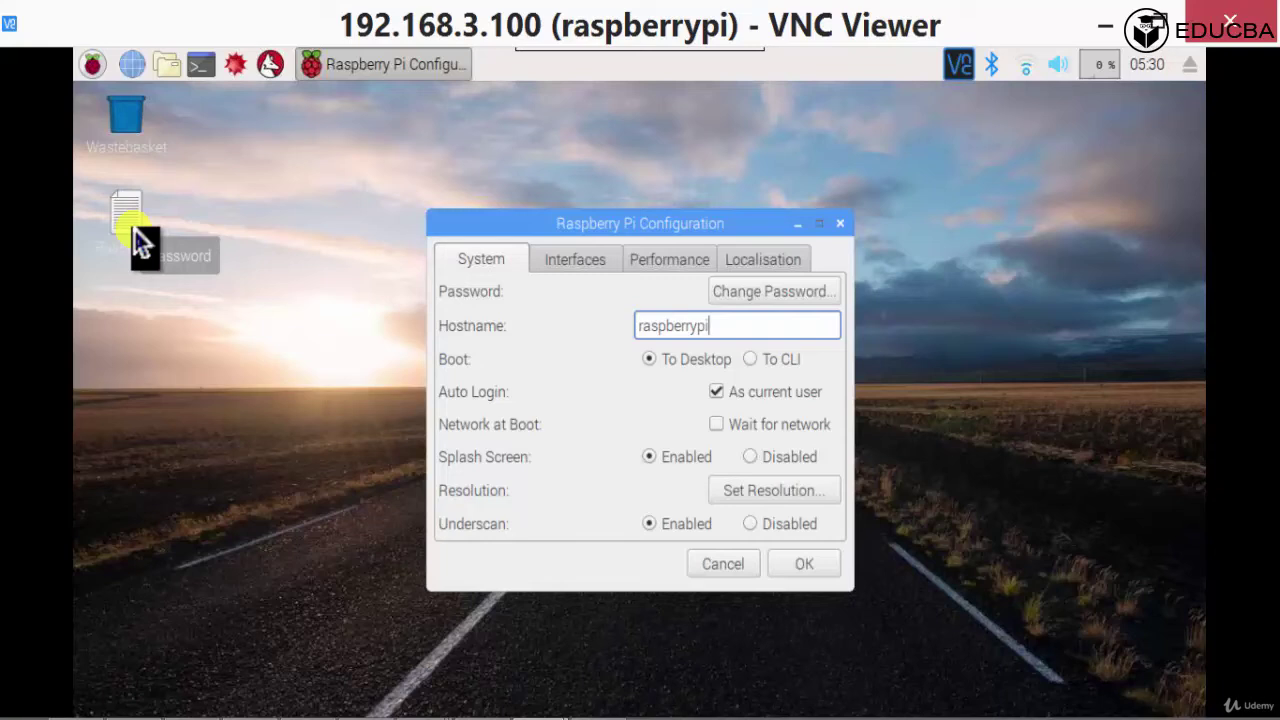
double_click(134, 227)
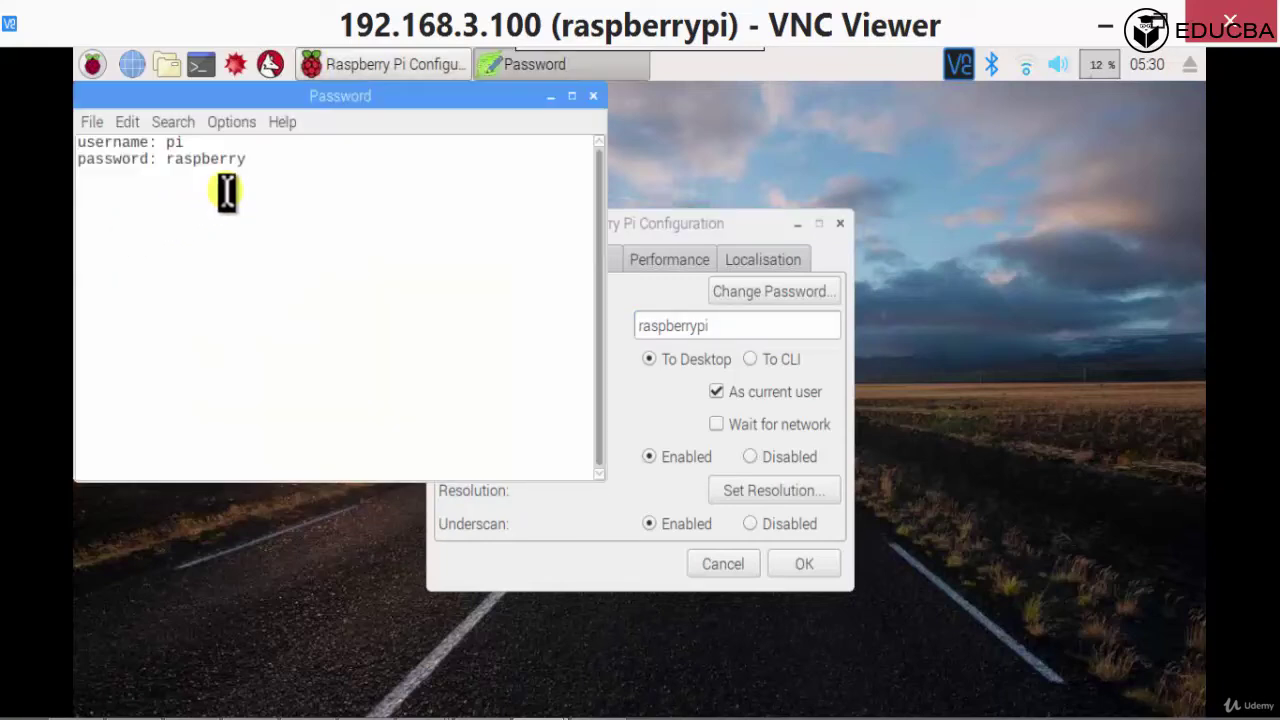
click(173, 143)
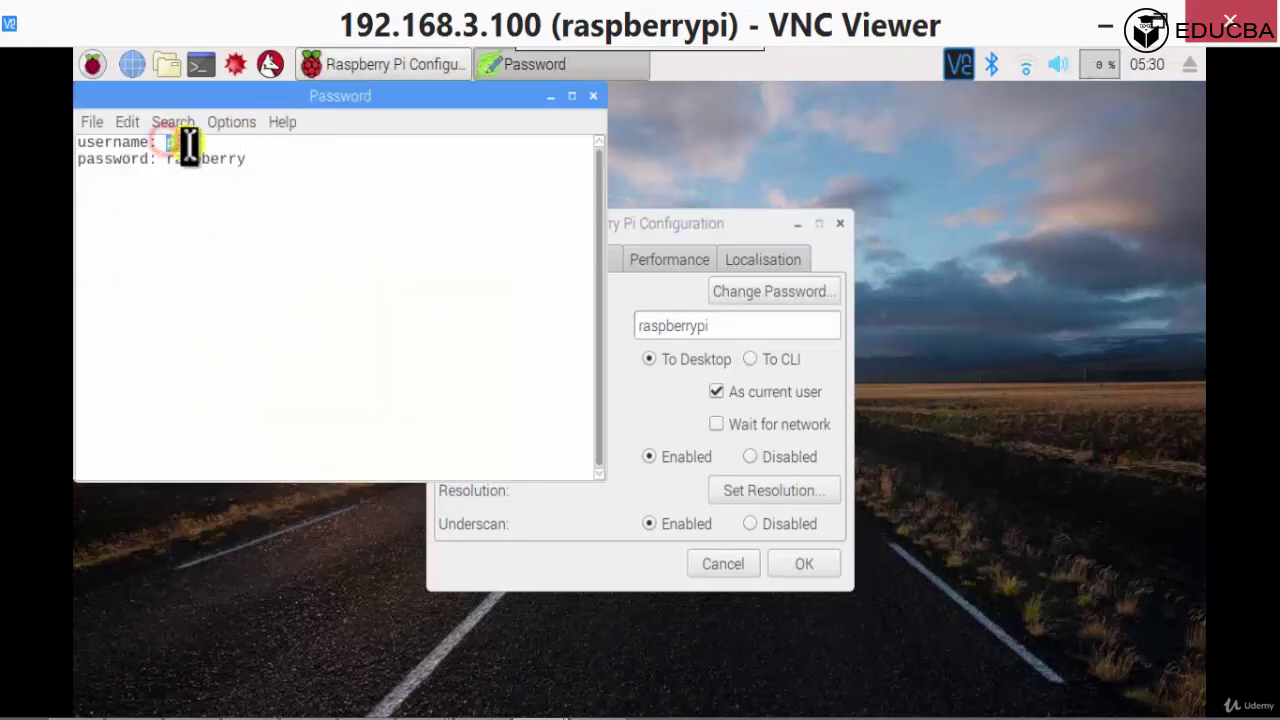
click(186, 145)
click(172, 145)
click(174, 158)
drag(174, 158, 249, 165)
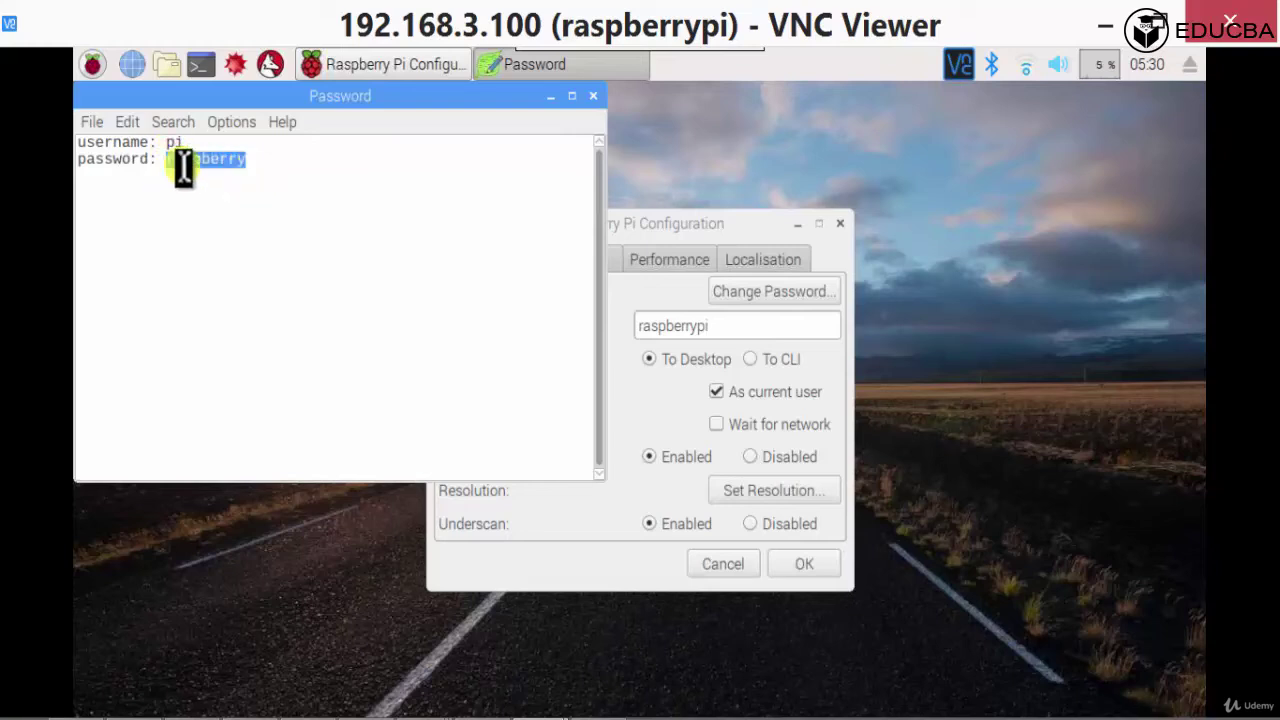
drag(170, 160, 246, 158)
click(251, 160)
drag(412, 93, 497, 211)
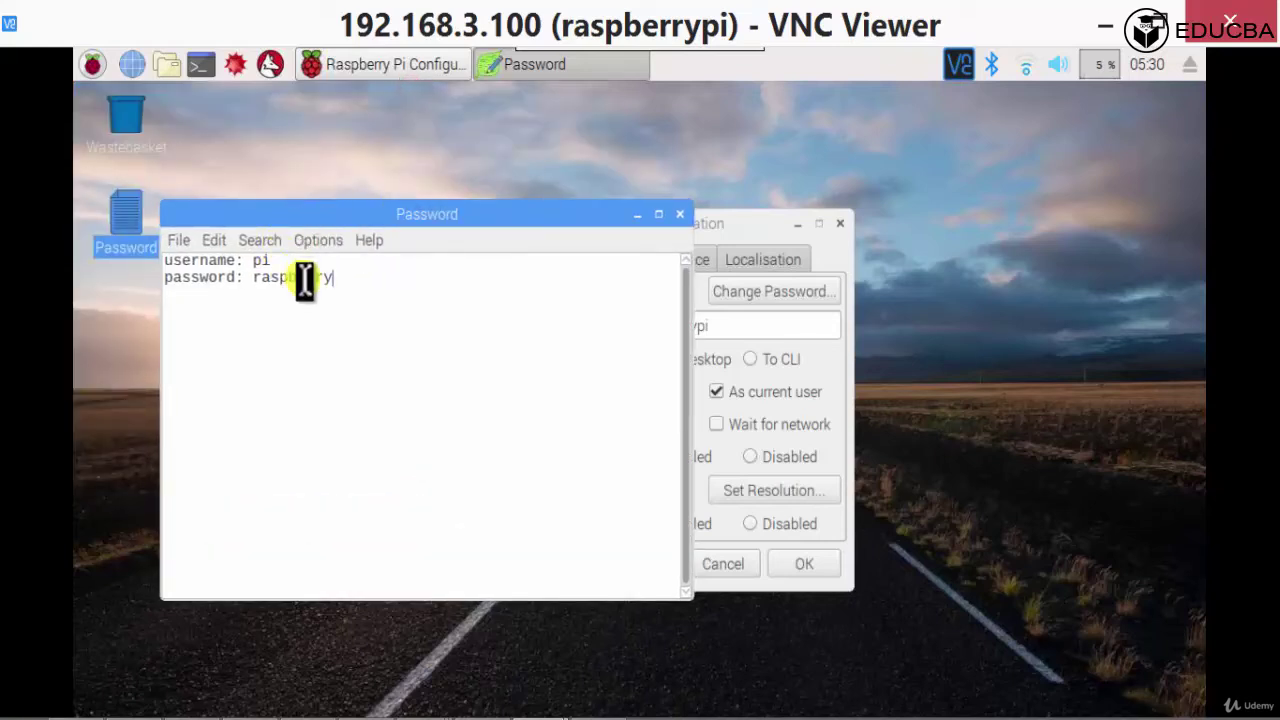
click(307, 283)
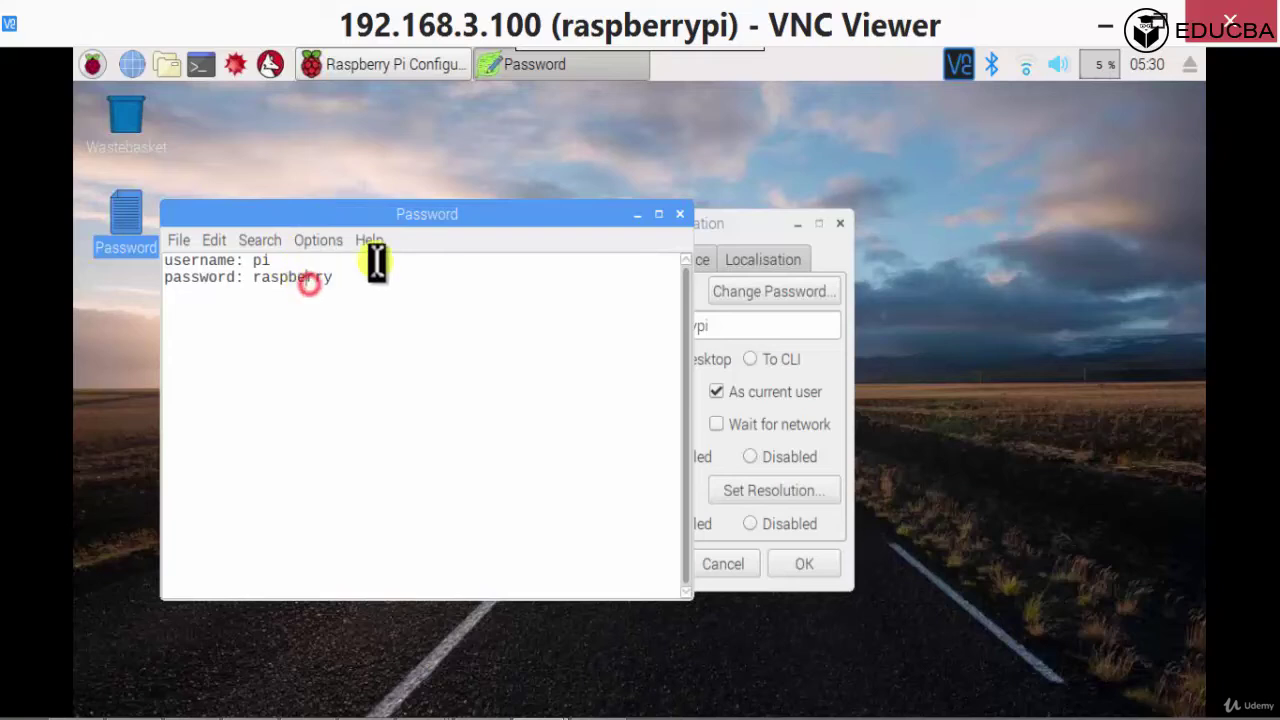
double_click(281, 277)
drag(382, 210, 385, 196)
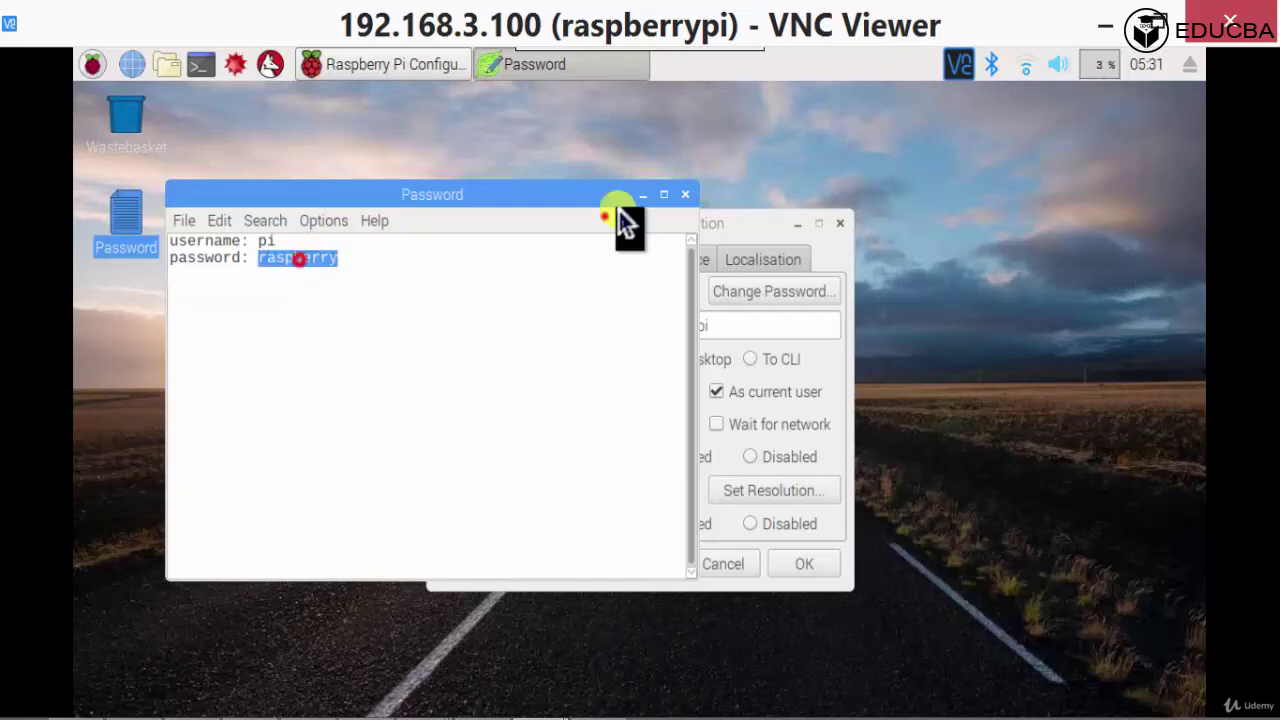
click(681, 194)
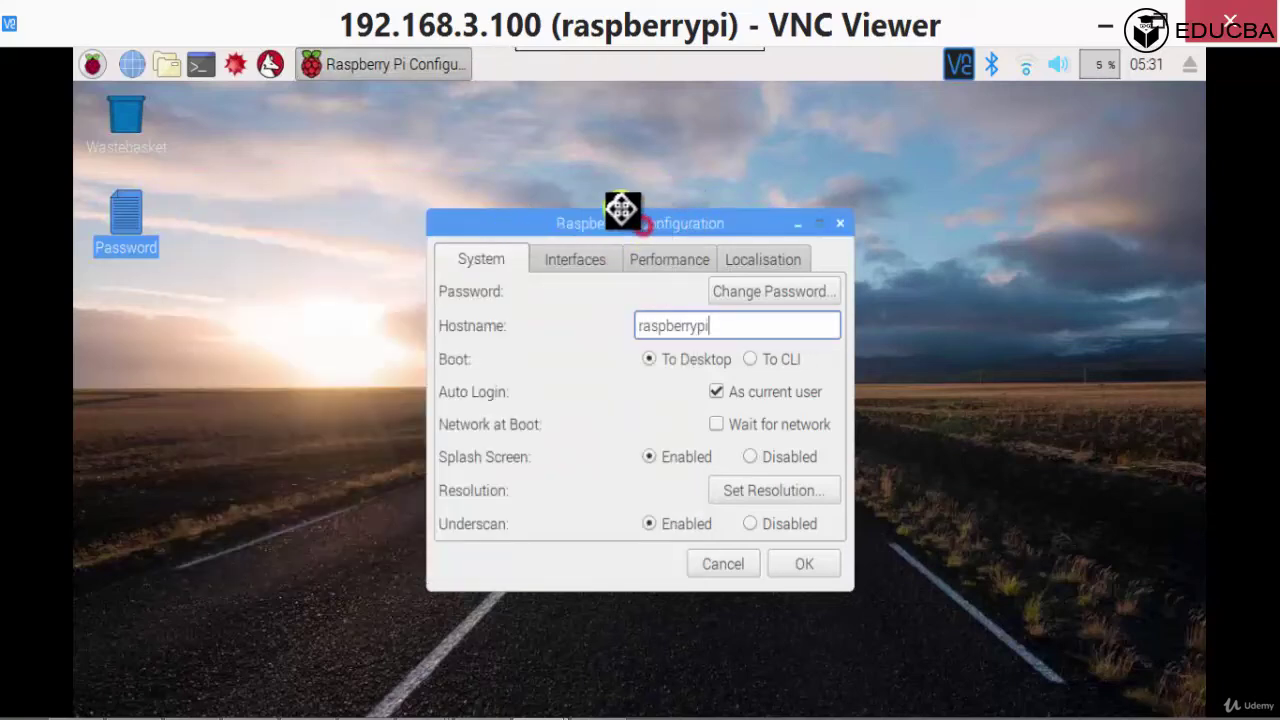
drag(621, 209, 598, 191)
click(720, 279)
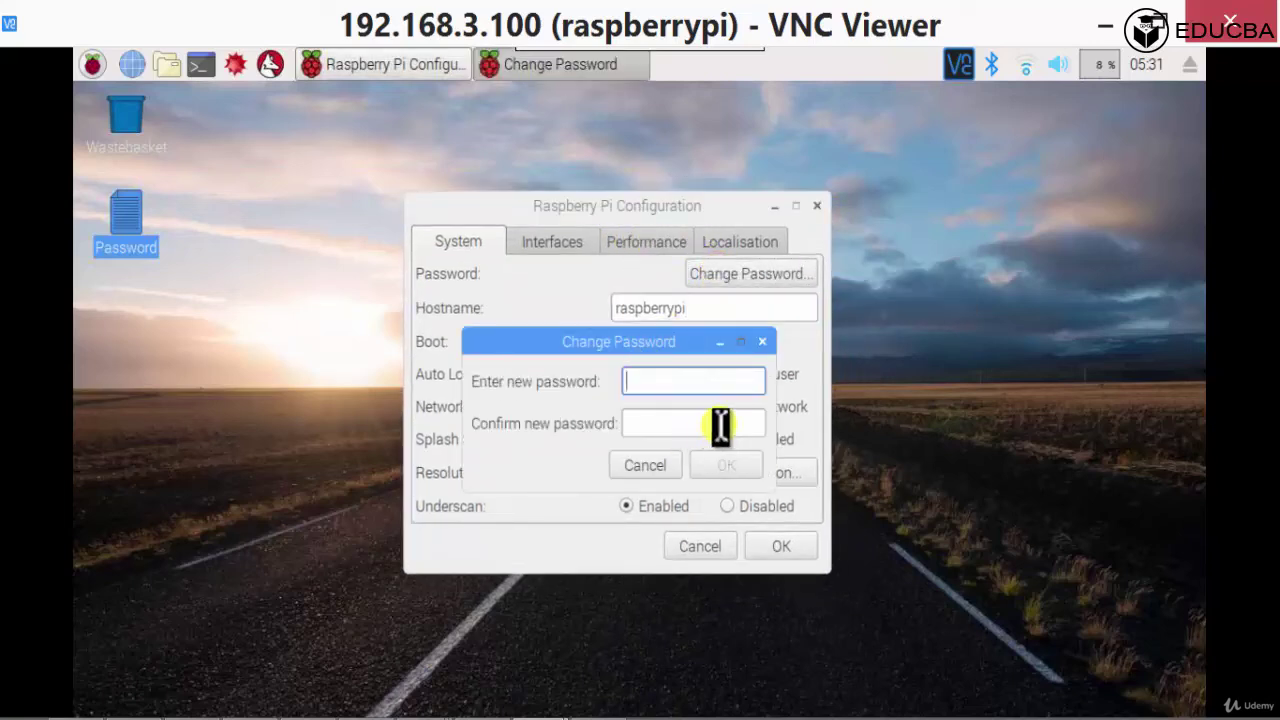
click(763, 342)
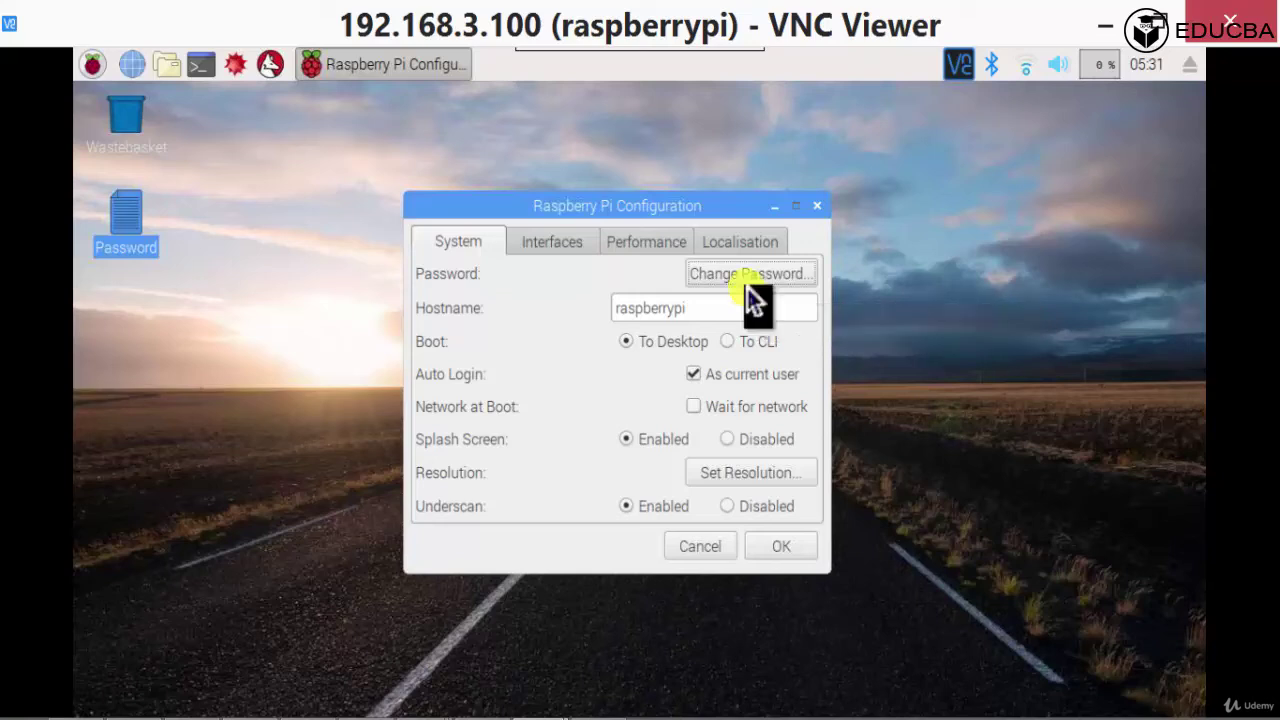
- Enable SSH and VNC on the Interfaces tab, then view the Performance settings
click(568, 247)
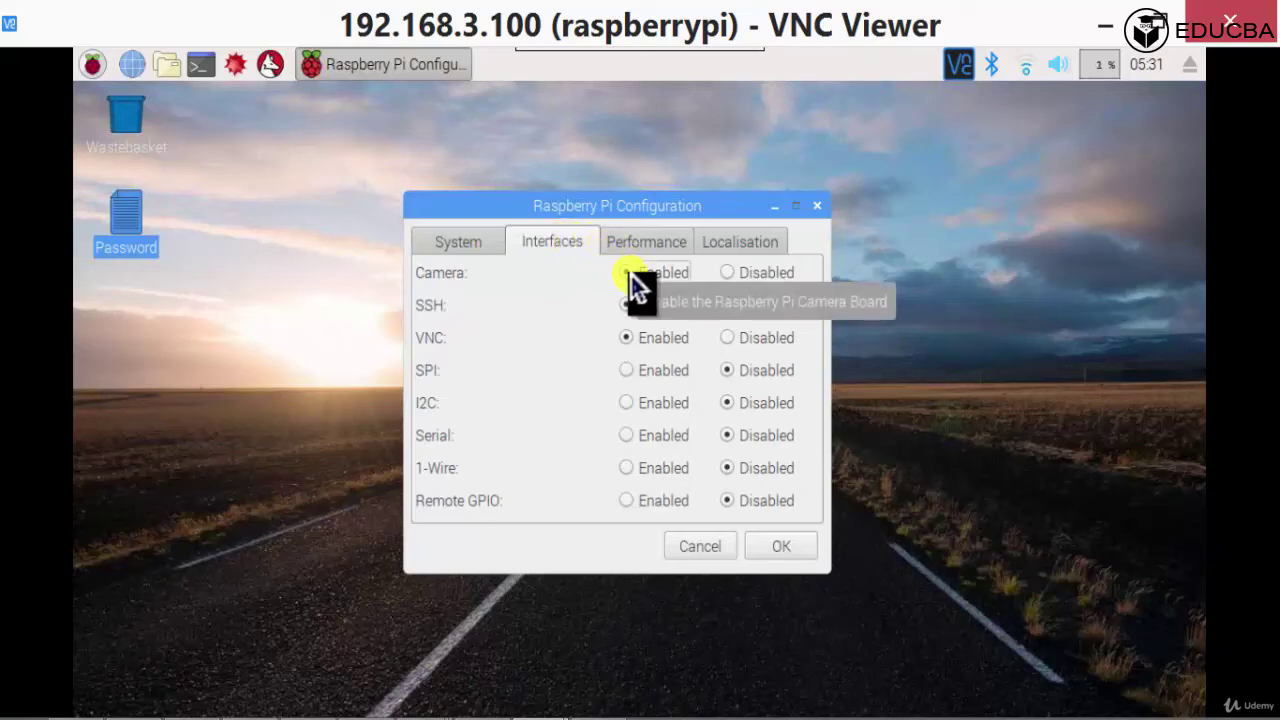
click(625, 305)
click(628, 338)
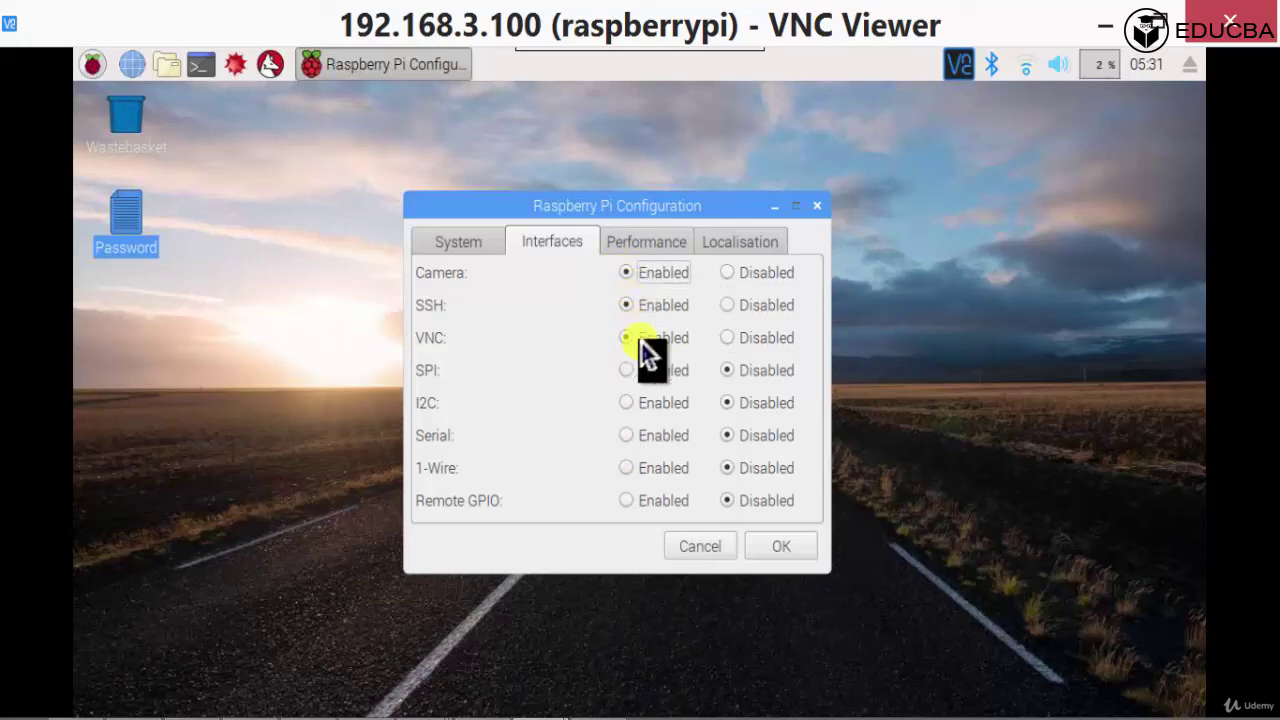
click(637, 242)
- Choose the United States, English (US) keyboard layout on the Localisation tab and apply the Raspberry Pi Configuration
click(712, 243)
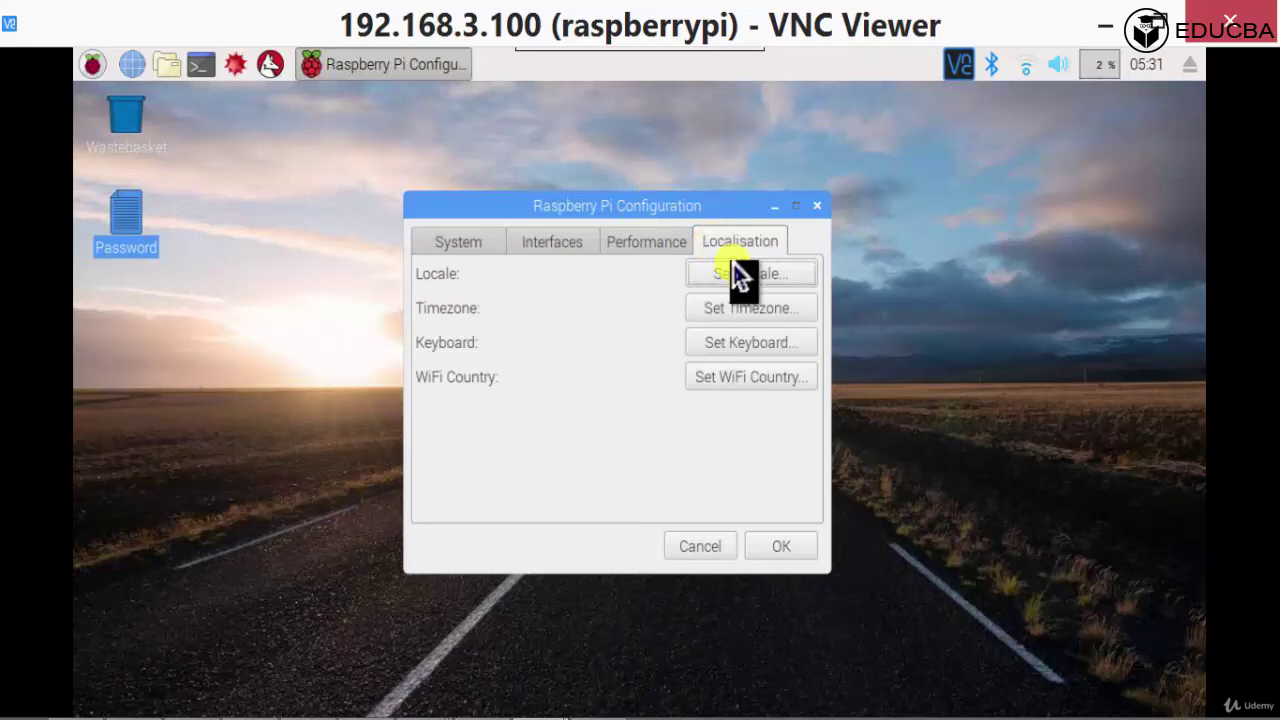
click(749, 341)
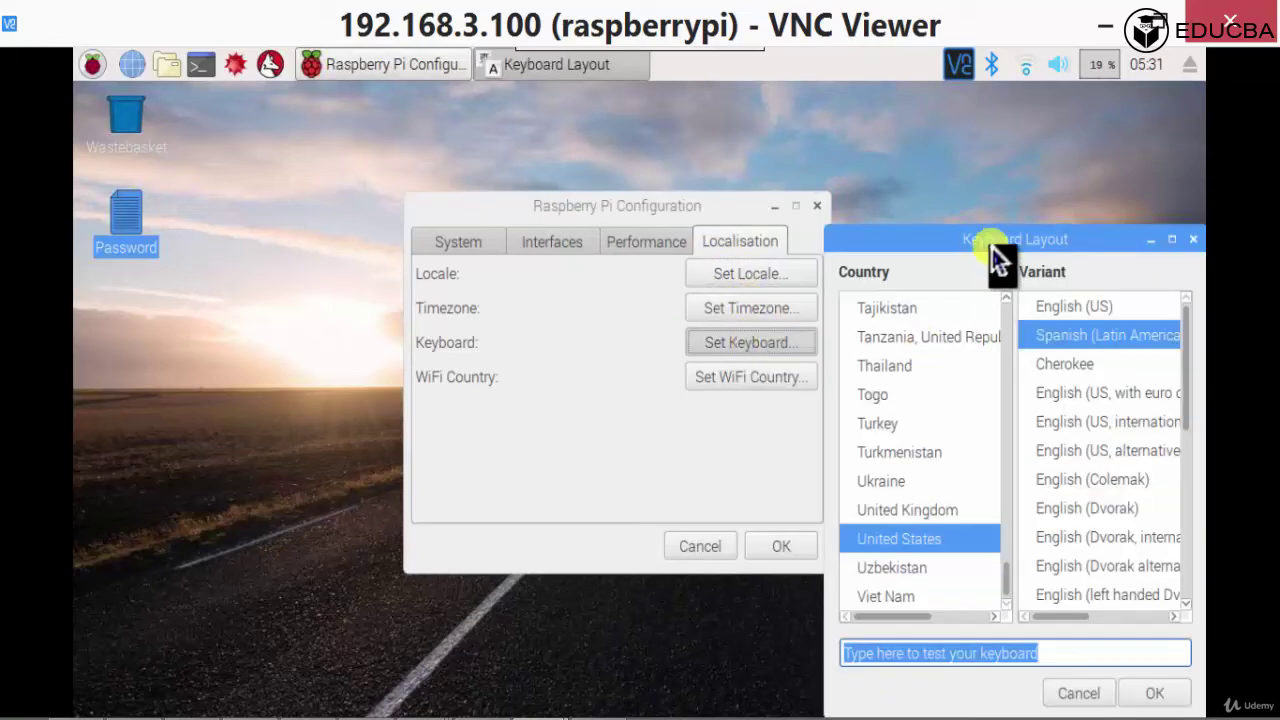
drag(988, 242, 823, 191)
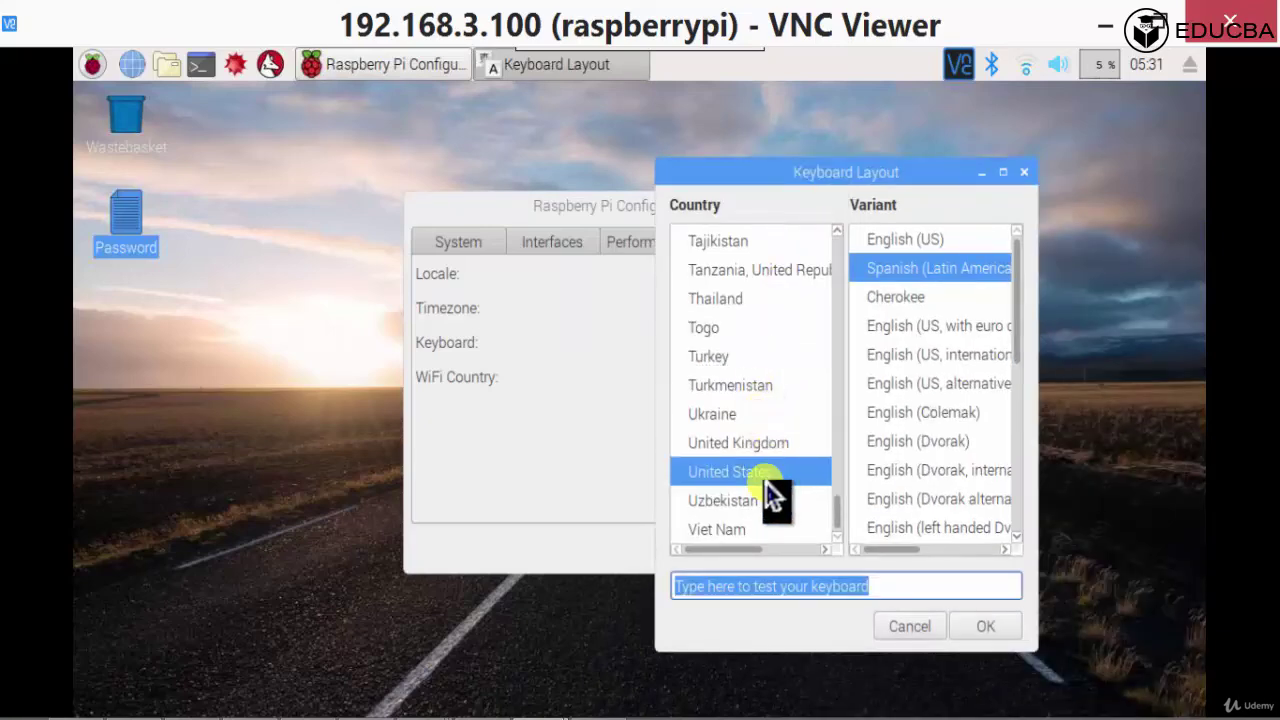
click(914, 241)
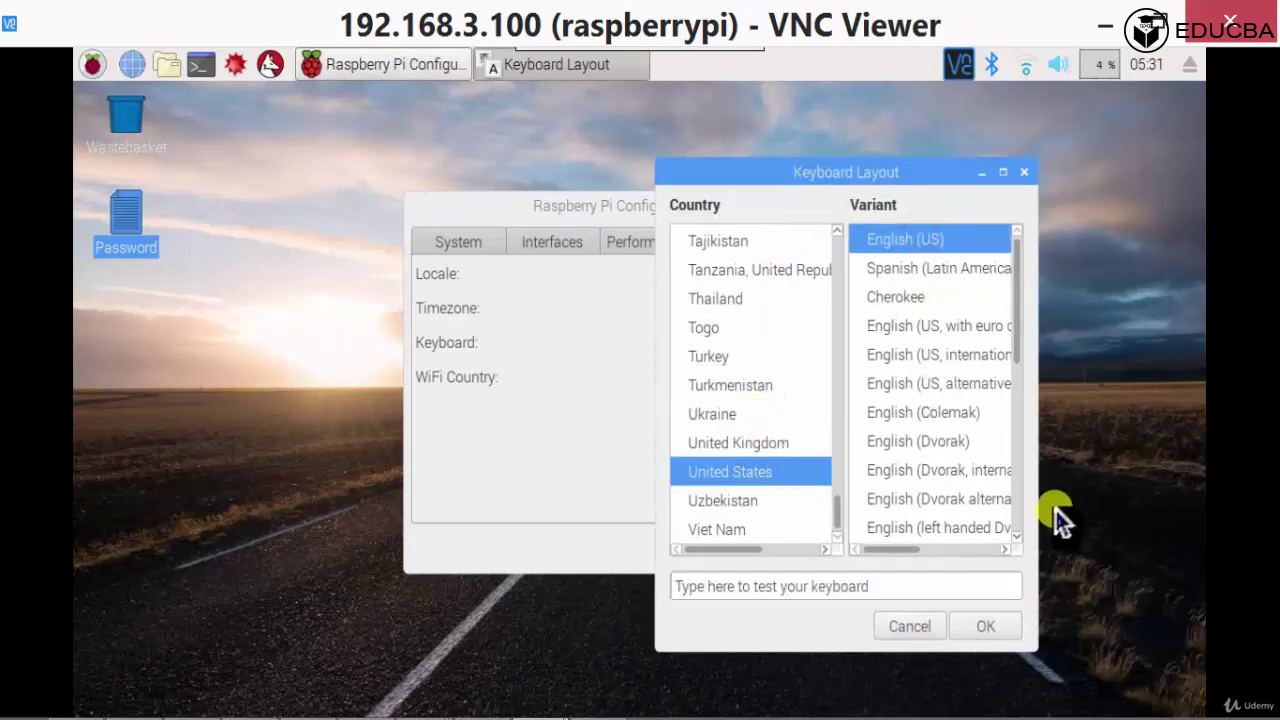
click(995, 628)
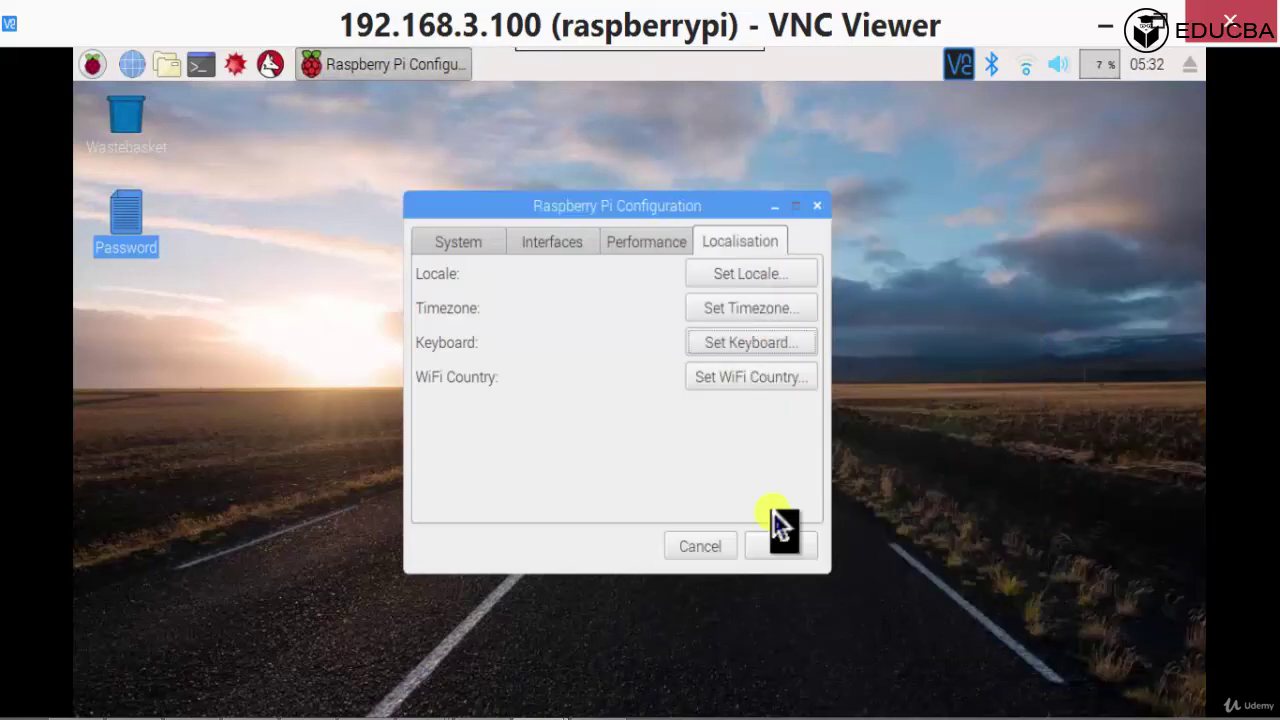
click(764, 552)
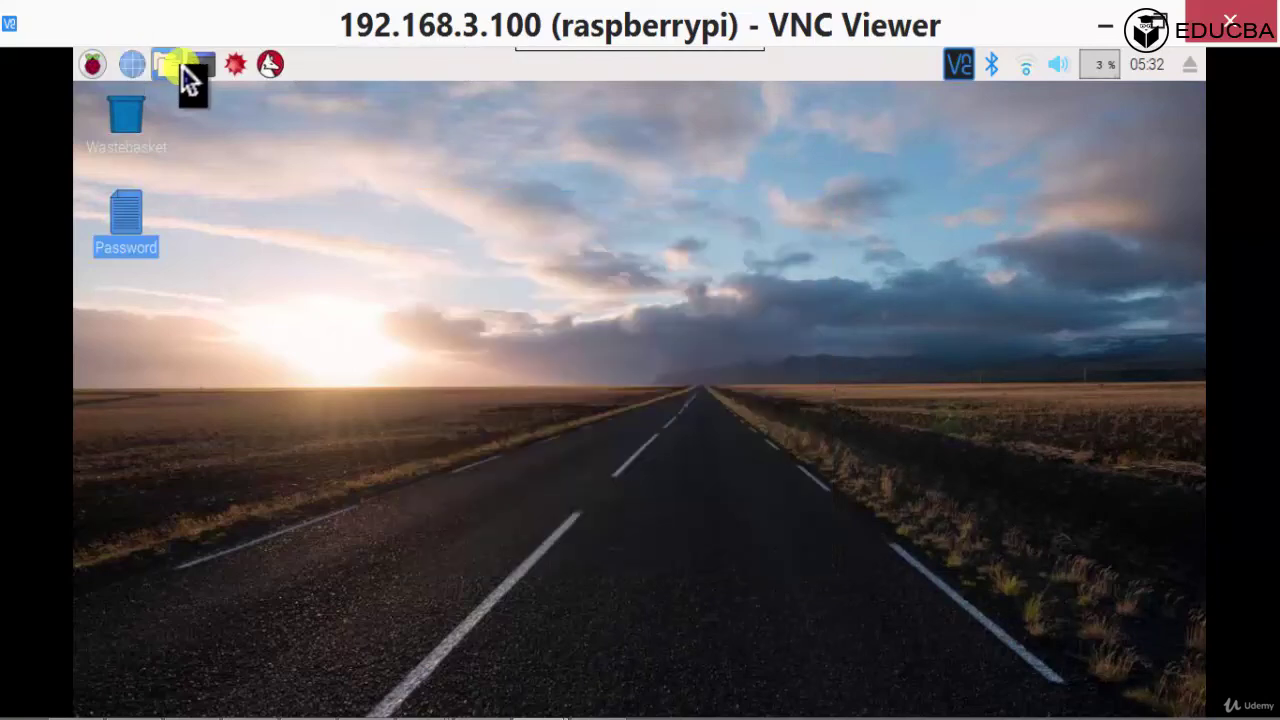
- Run 'sudo raspi-config' in a new terminal on the Pi
click(200, 64)
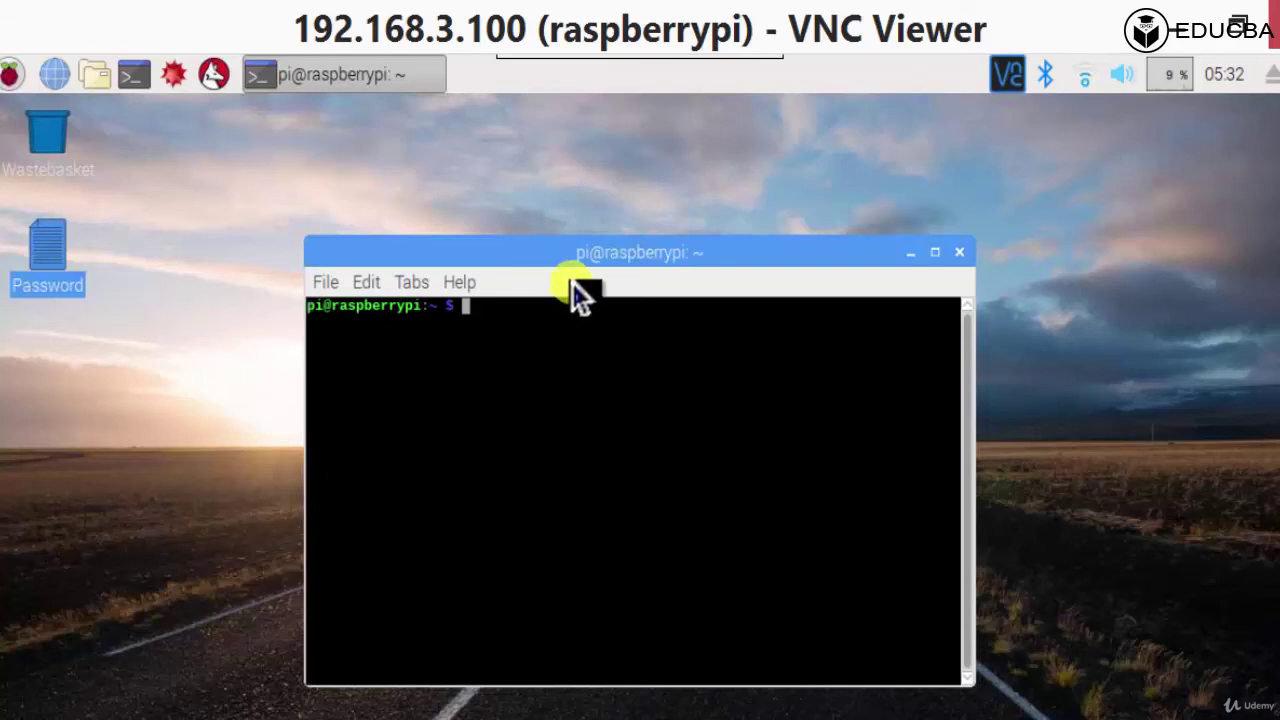
text(sudo raspi)
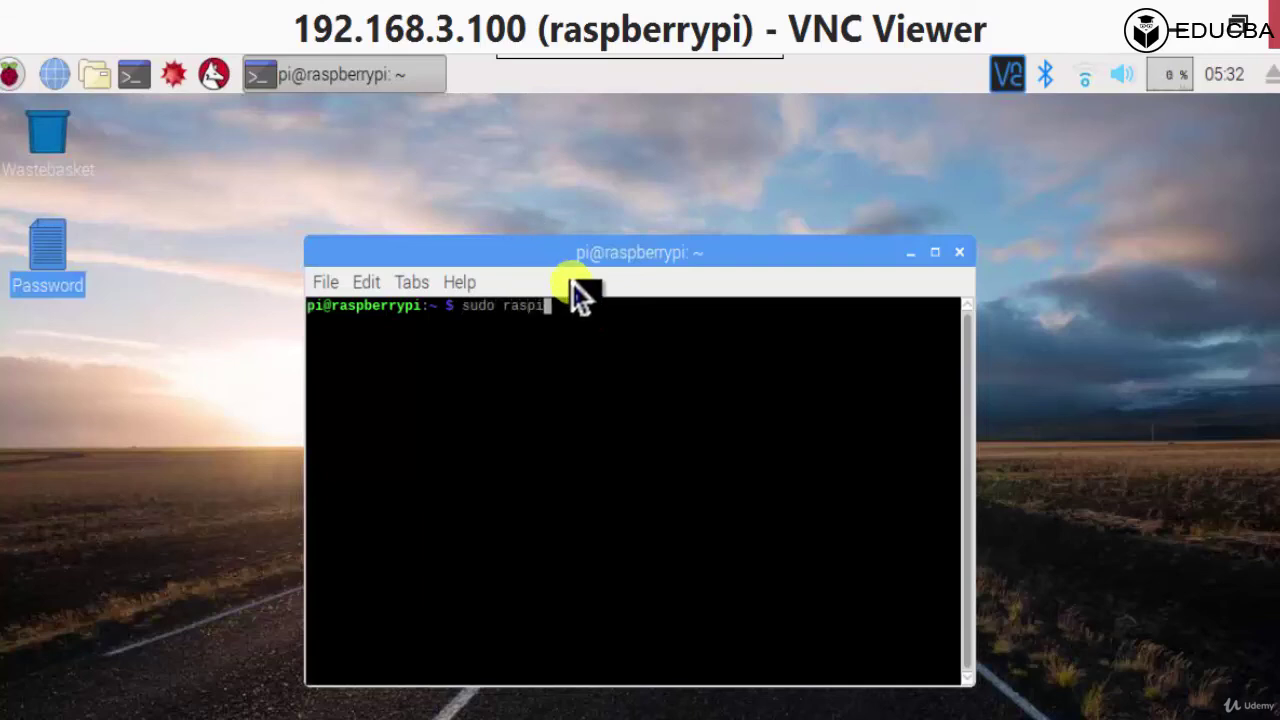
text(-config)
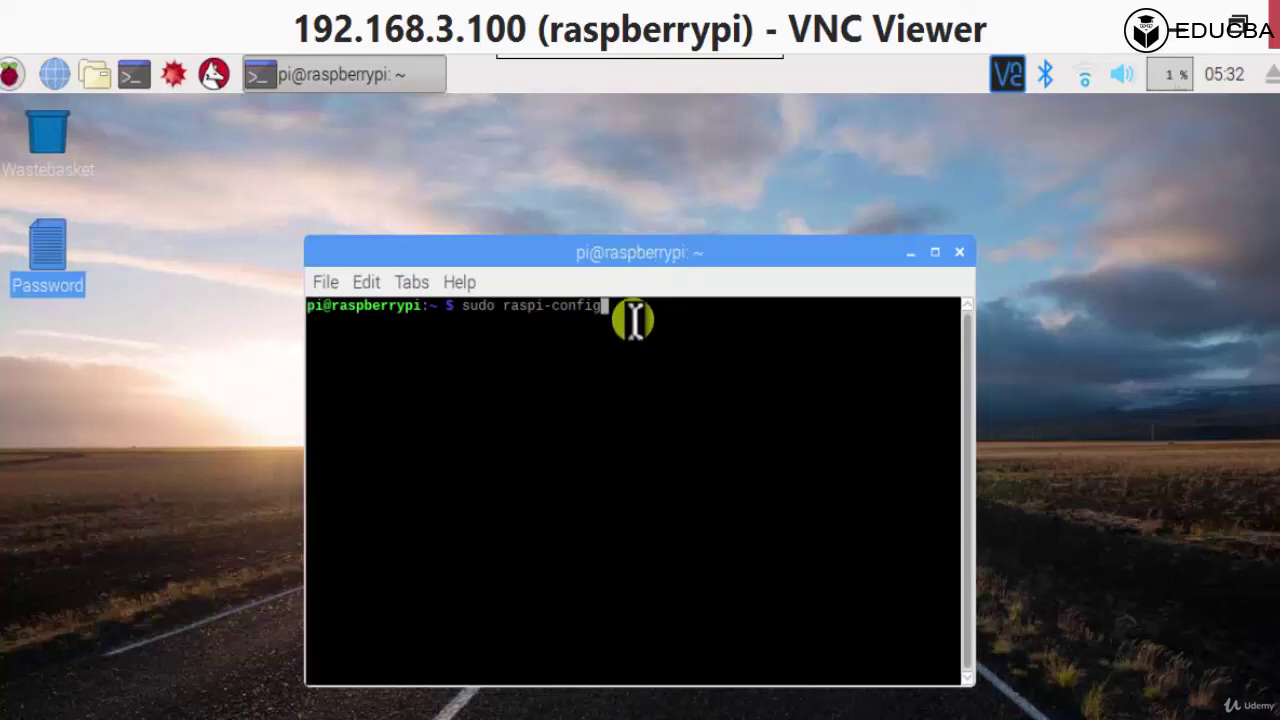
key(Return)
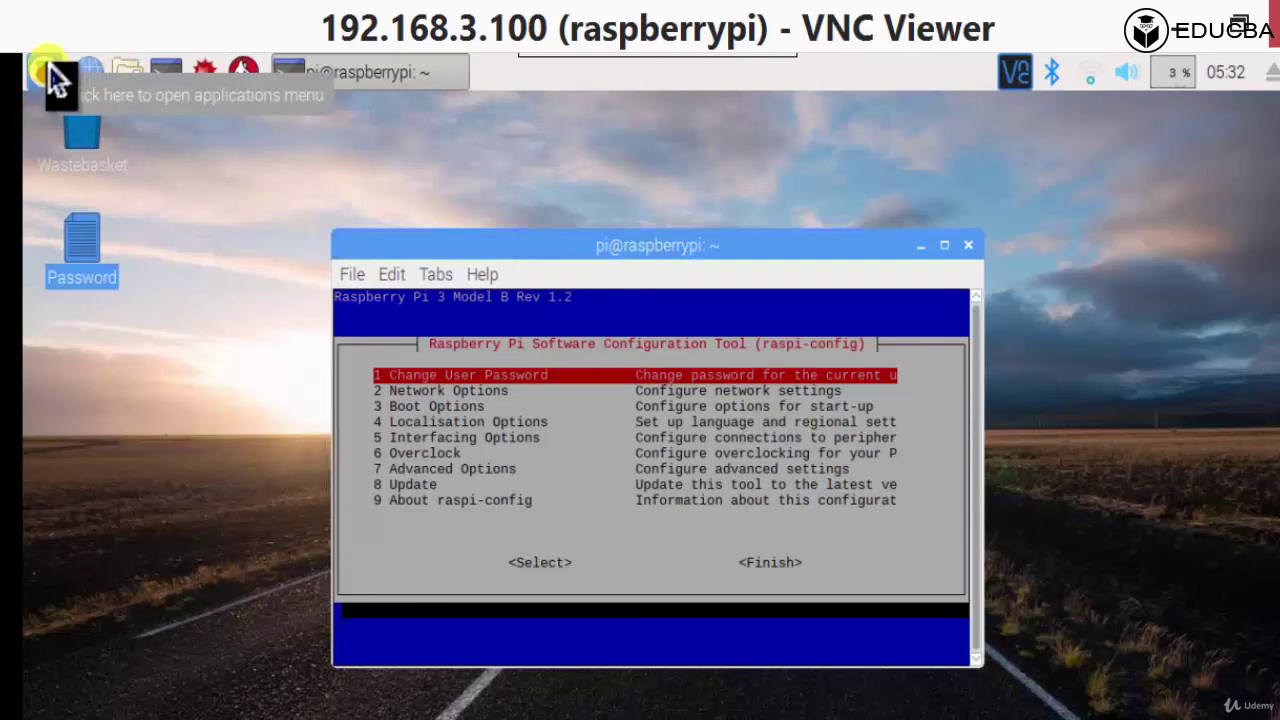
- Run Expand Filesystem from raspi-config's Advanced Options menu
drag(563, 251, 550, 225)
key(Down)
key(Down)
key(Down)
key(Down)
key(Down)
key(Down)
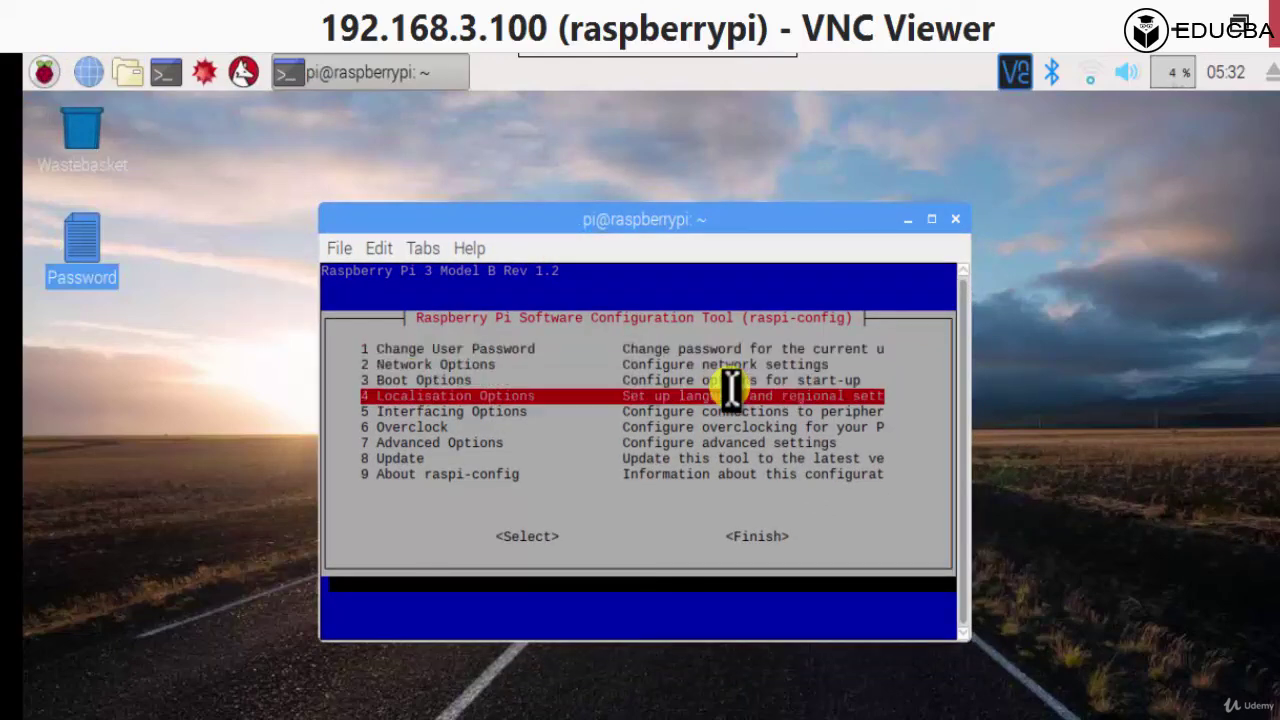
key(Return)
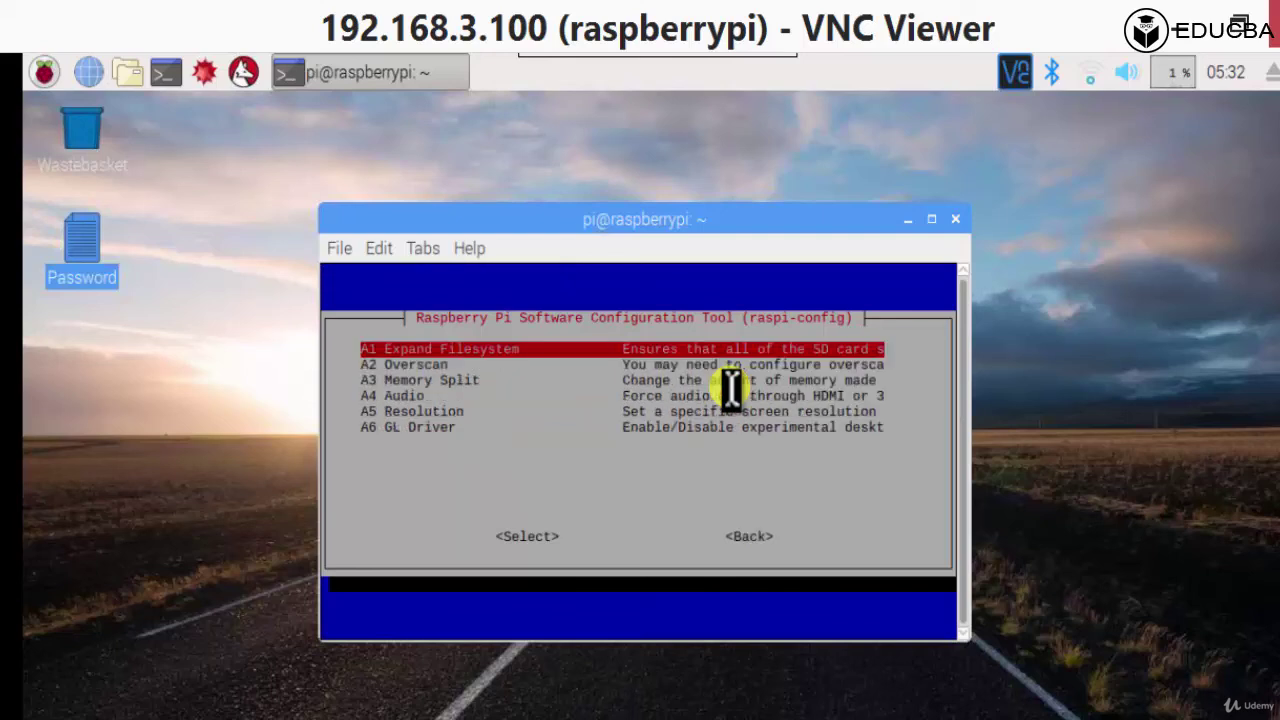
key(Down)
key(Up)
key(Down)
key(Up)
key(Down)
key(Up)
key(Down)
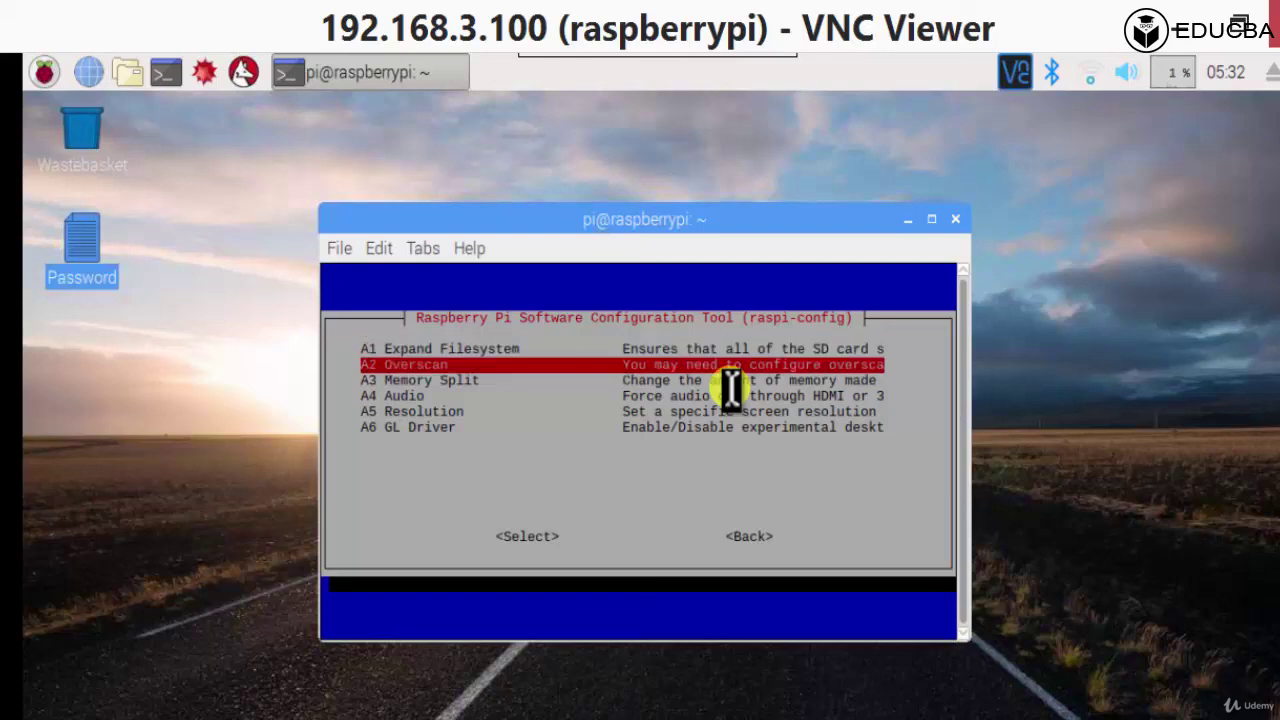
key(Up)
key(Down)
key(Up)
key(Tab)
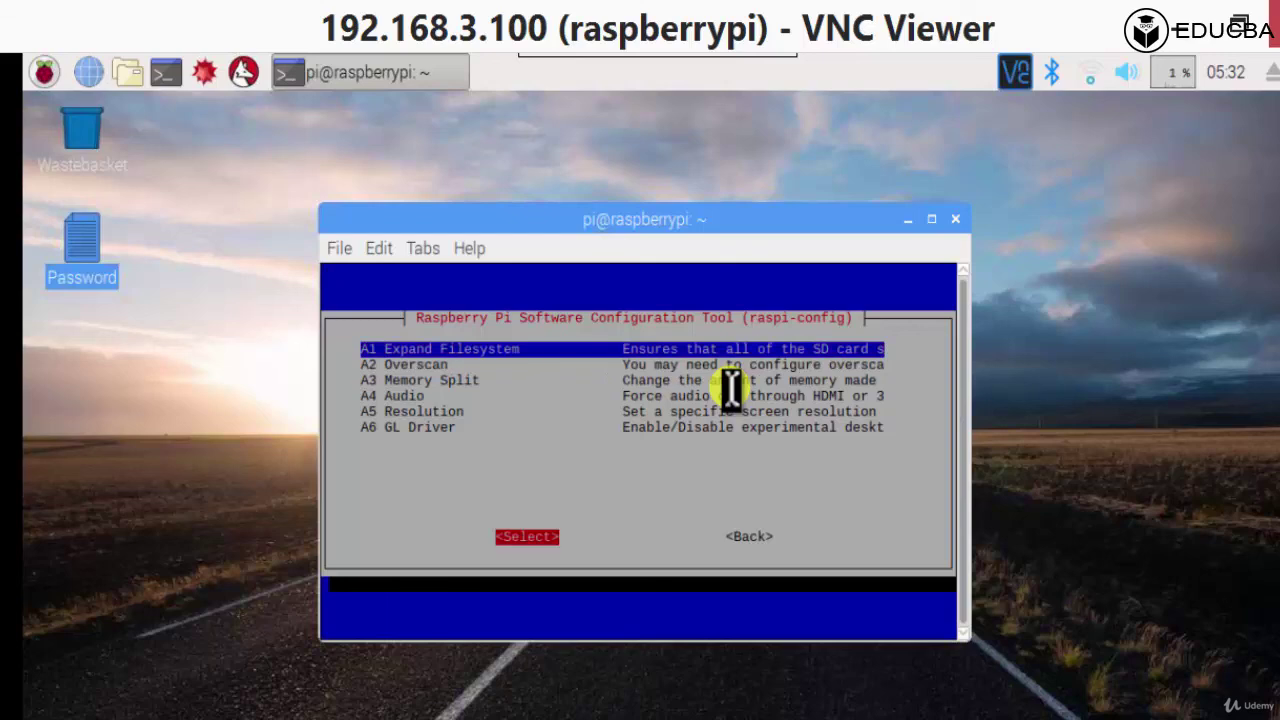
key(Return)
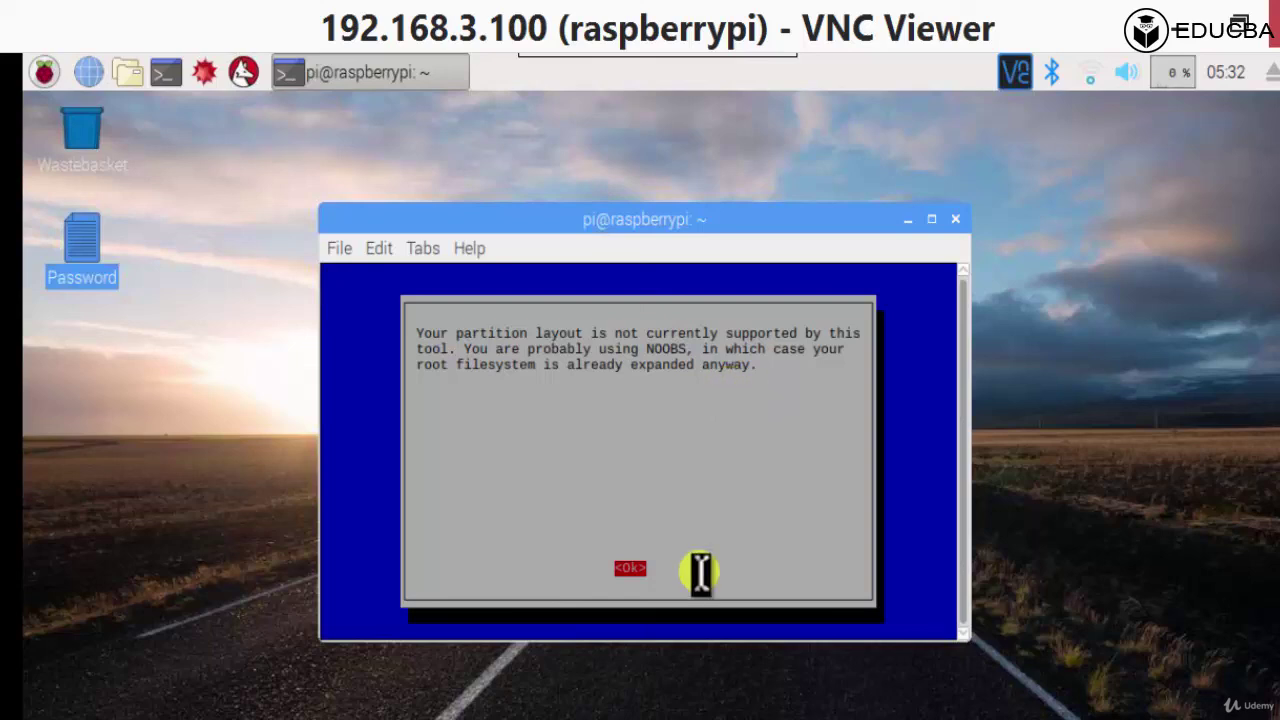
- Dismiss the already-expanded message, finish raspi-config and close the terminal
key(Return)
key(Tab)
key(Tab)
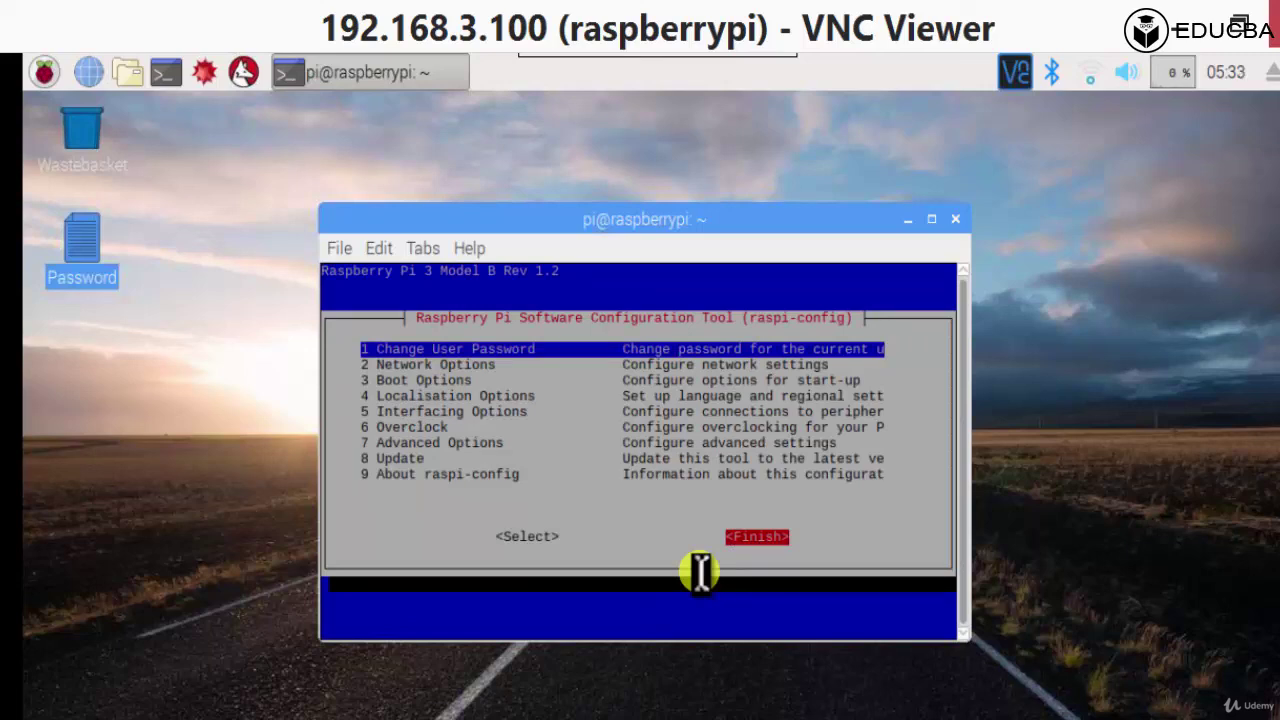
key(Return)
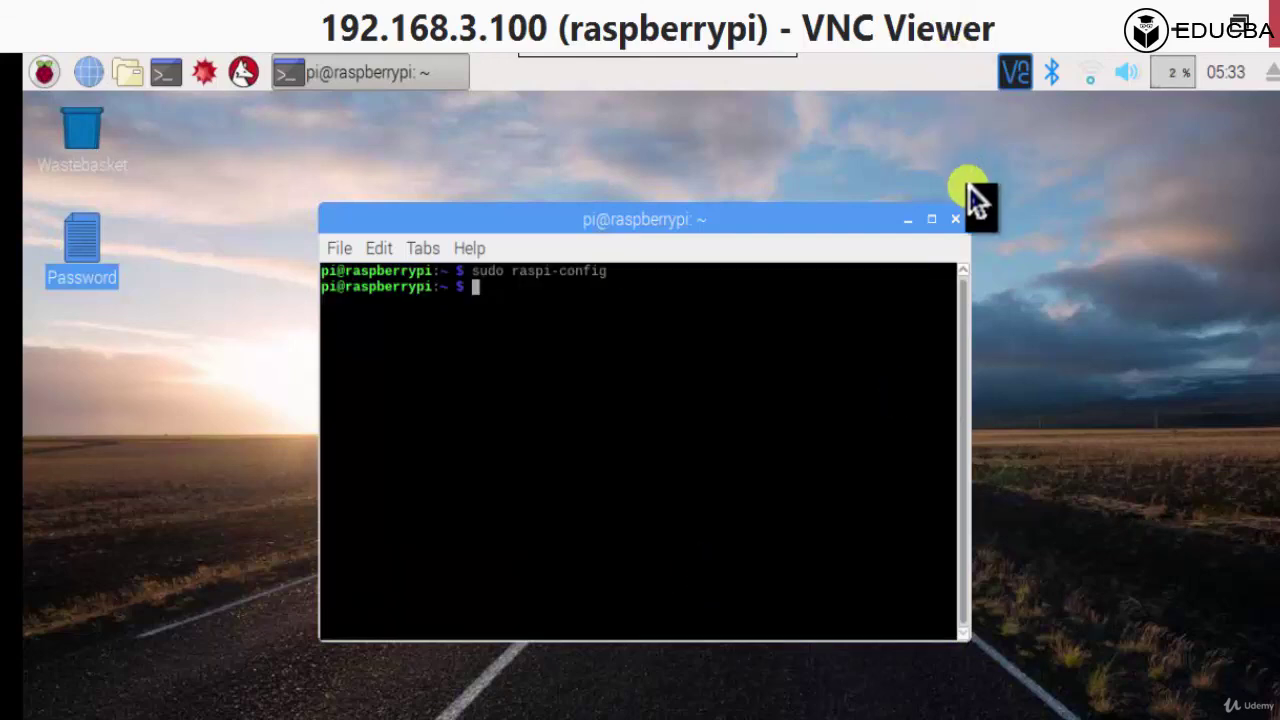
click(956, 219)
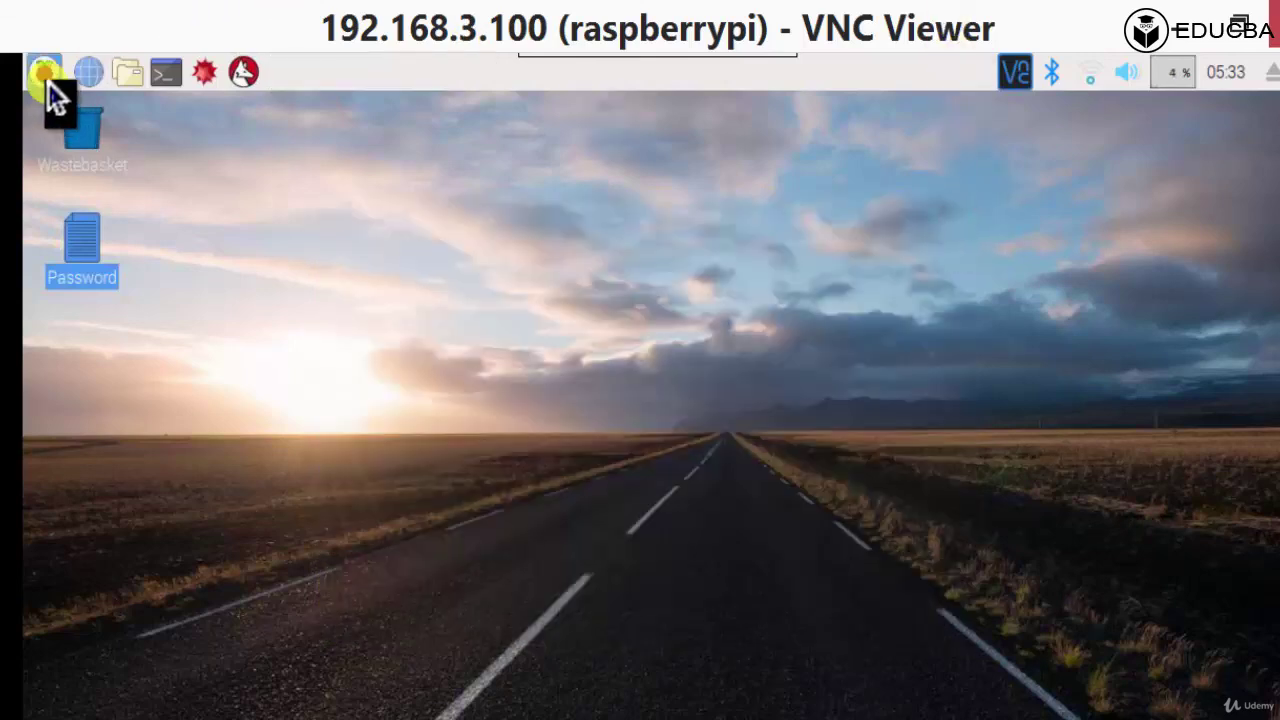